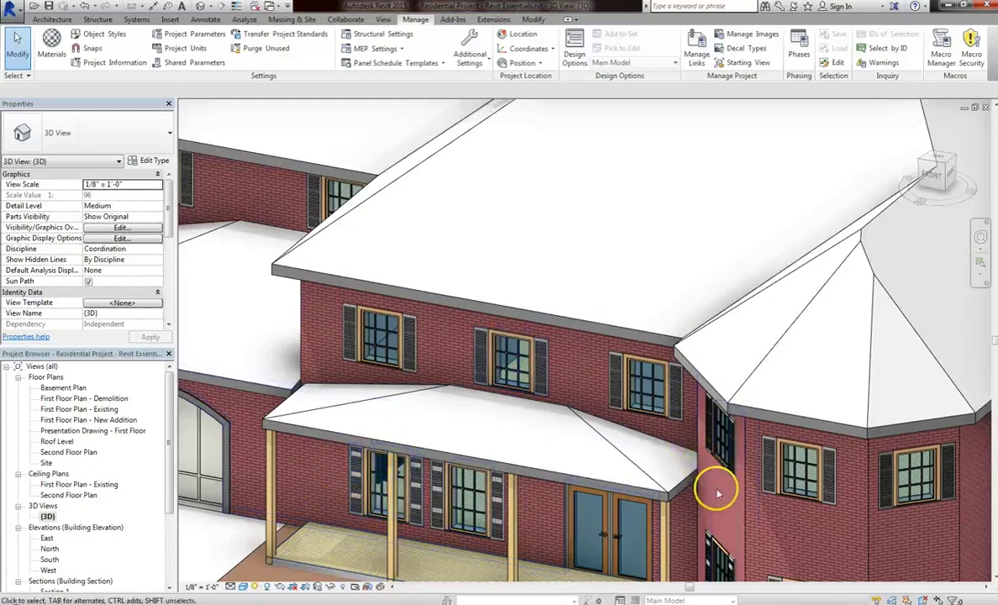
# - Switch the model to Hidden Line display style and then back to Shaded
pyautogui.click(243, 586)
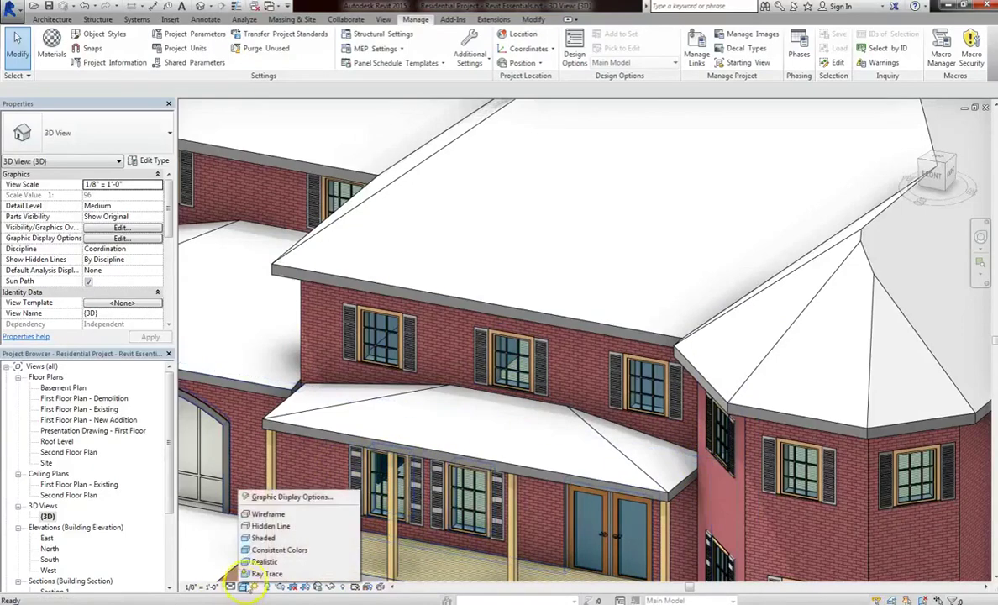
pyautogui.click(271, 526)
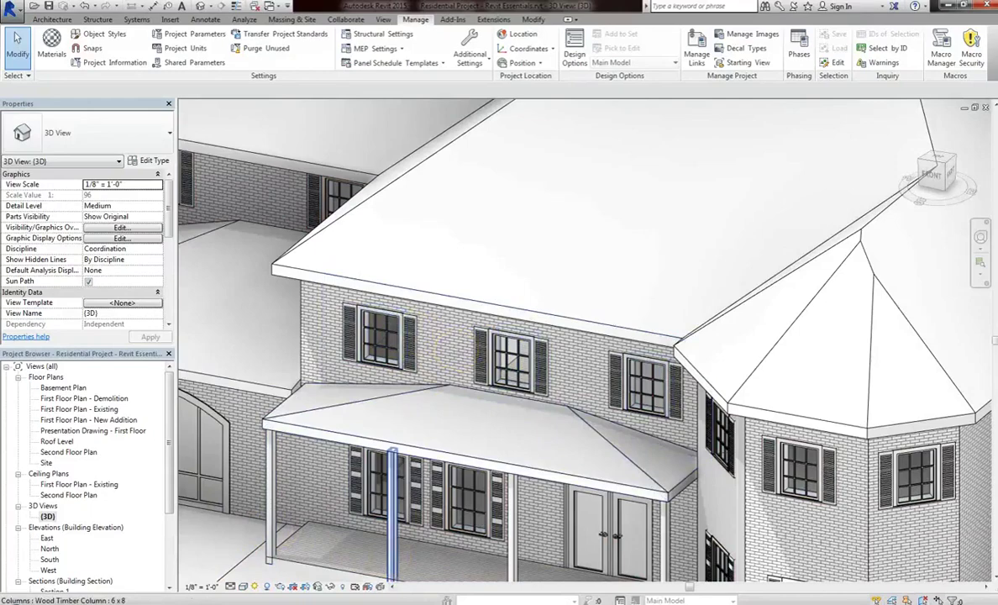
pyautogui.click(243, 588)
pyautogui.click(263, 537)
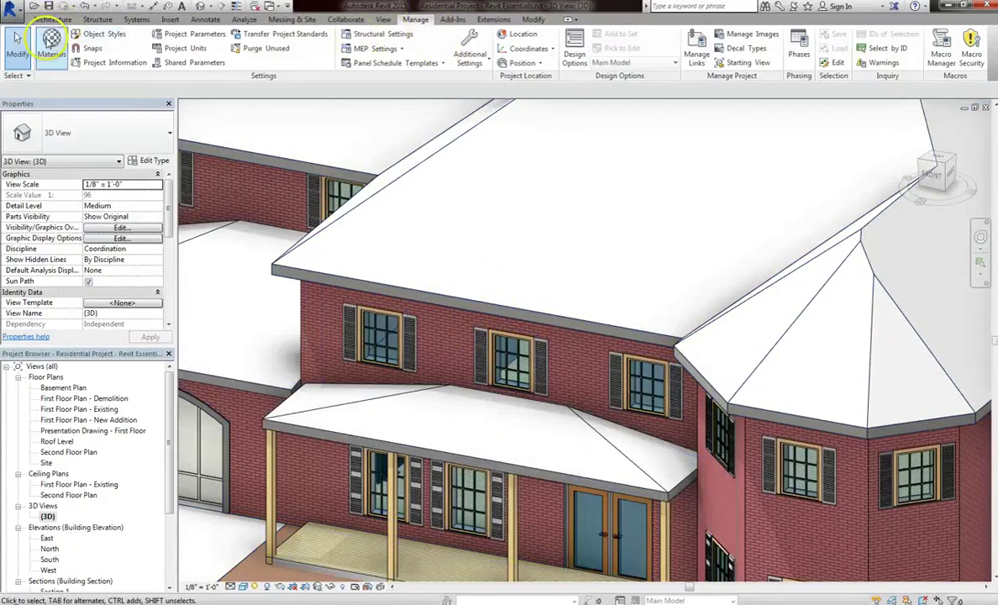
# - Open the Material Browser, move it left, enlarge it and click its search box
pyautogui.click(52, 42)
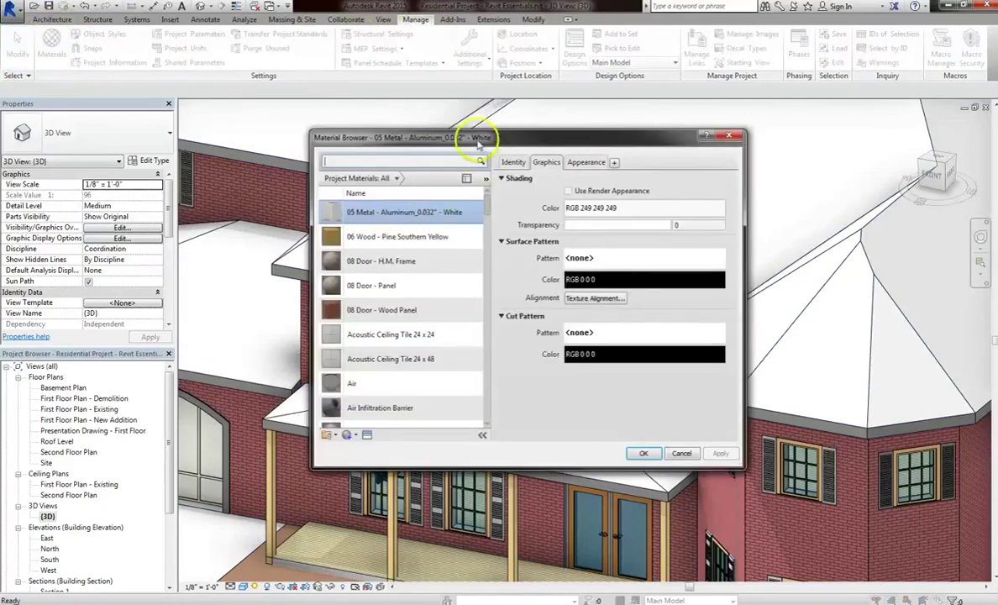
pyautogui.moveTo(475, 137); pyautogui.dragTo(393, 135)
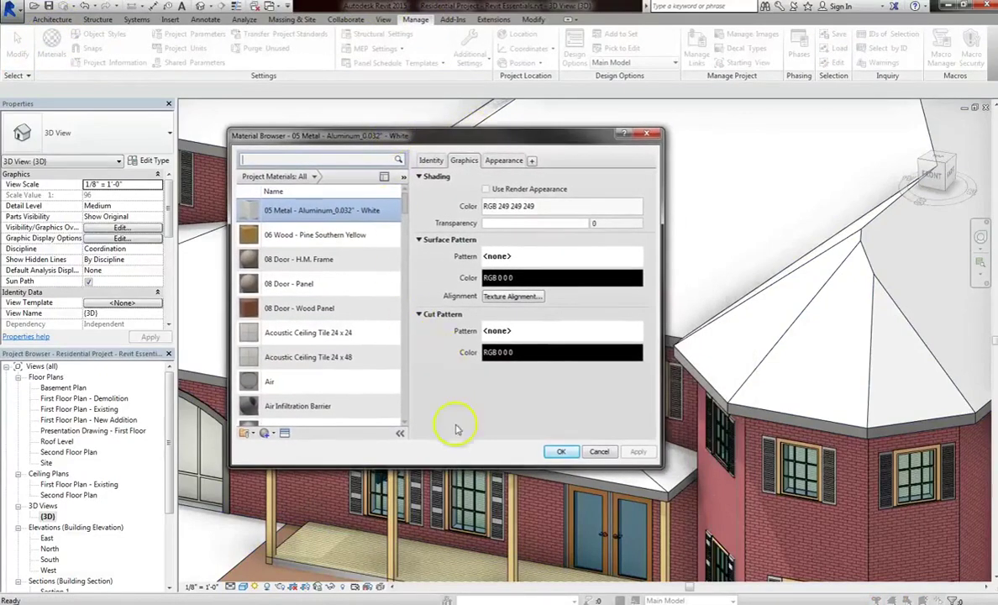
pyautogui.moveTo(661, 463); pyautogui.dragTo(709, 521)
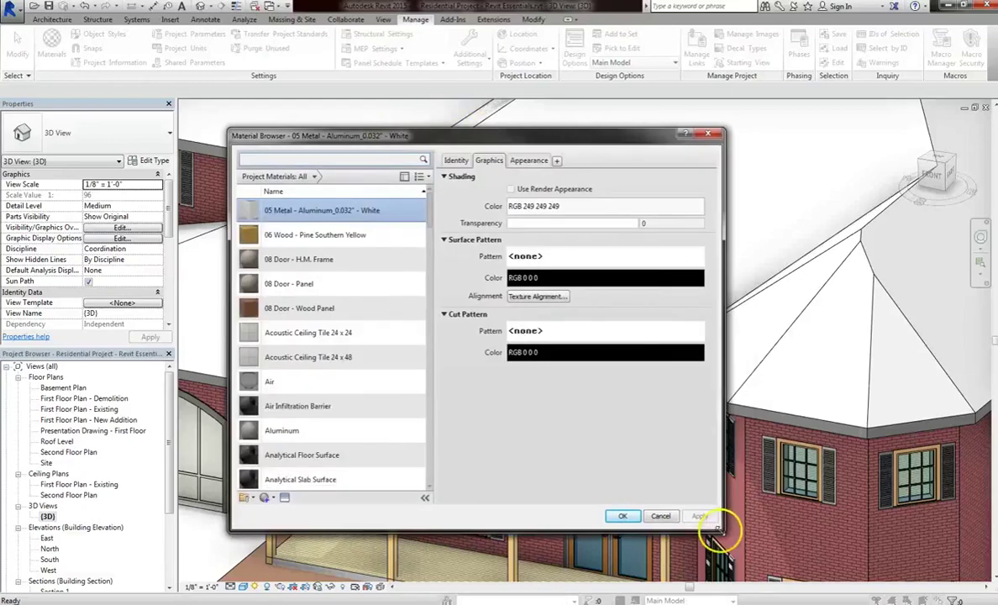
pyautogui.moveTo(429, 213); pyautogui.dragTo(428, 460)
pyautogui.scroll(10, 395, 353)
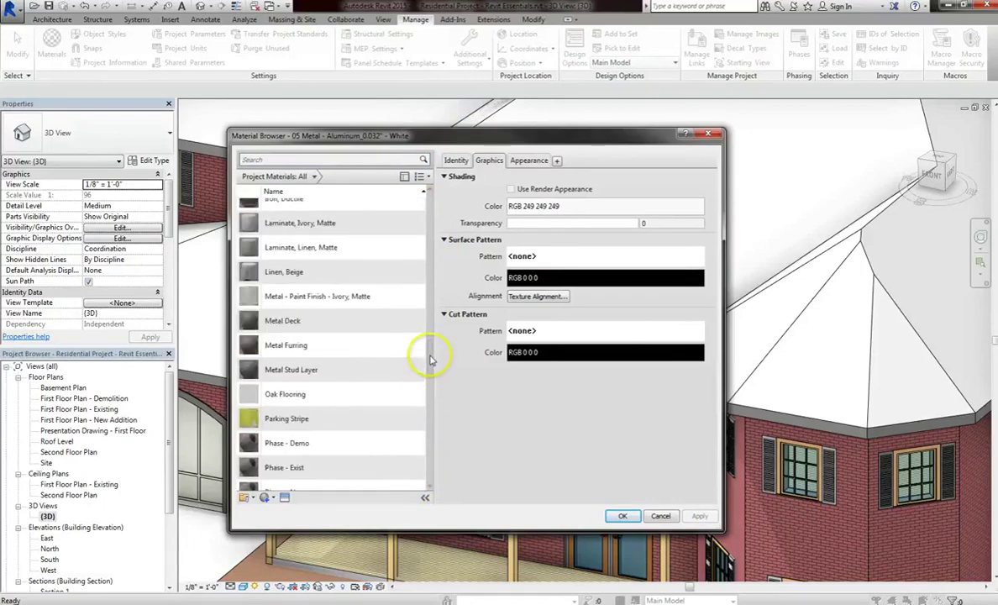
pyautogui.scroll(3, 430, 336)
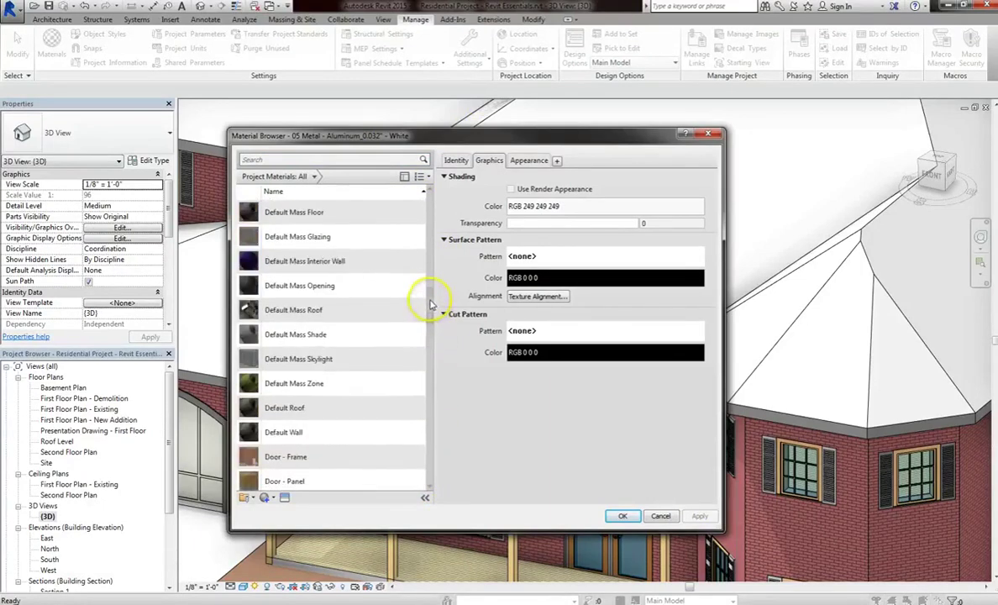
pyautogui.click(276, 159)
# - Search materials for 'brick', view Brick, Soldier Course, then return to Brick, Common
pyautogui.write('bri')
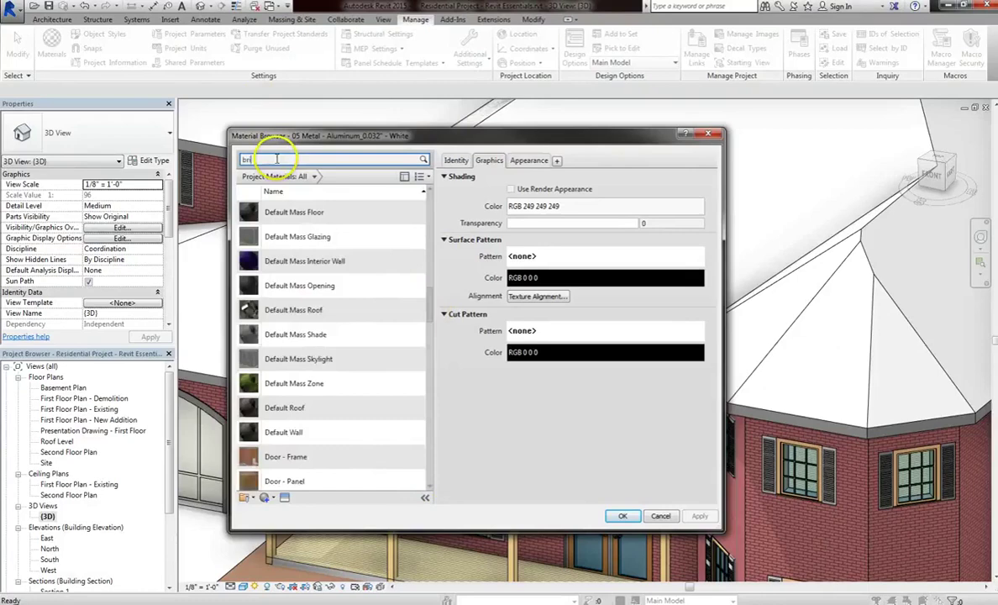
pyautogui.write('ck')
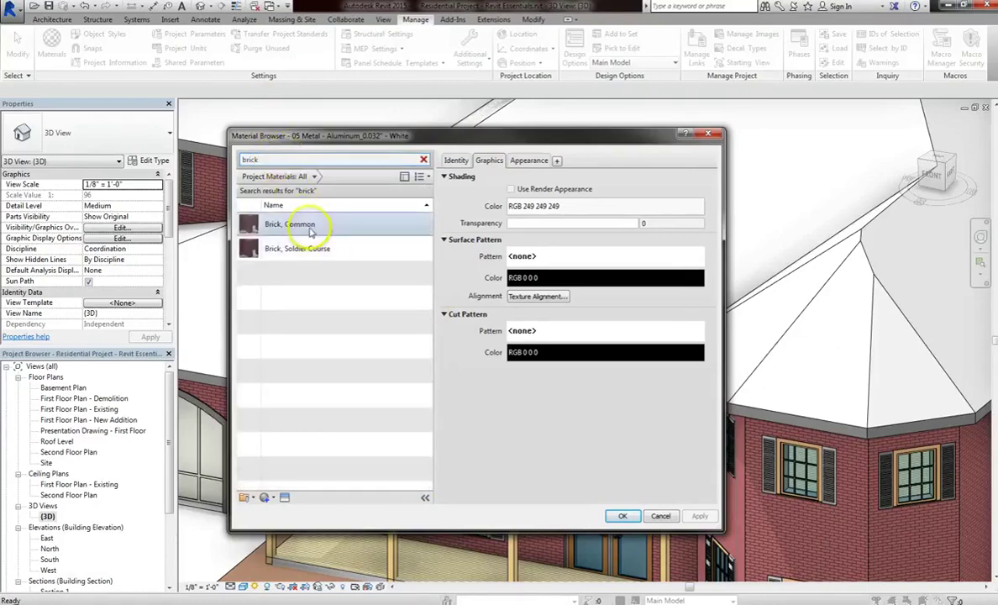
pyautogui.click(311, 226)
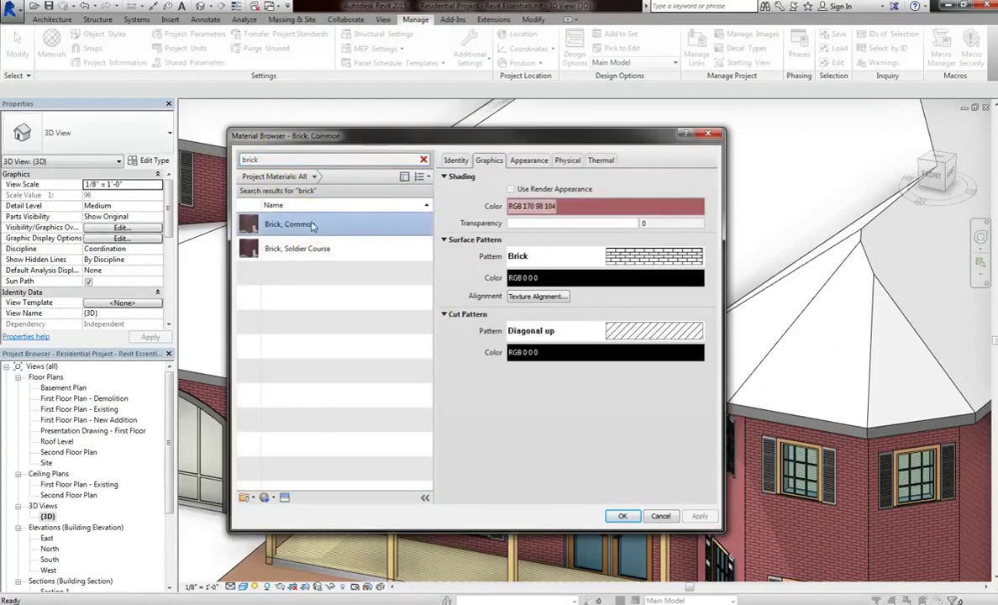
pyautogui.keyDown('ctrl'); pyautogui.click(302, 250); pyautogui.keyUp('ctrl')
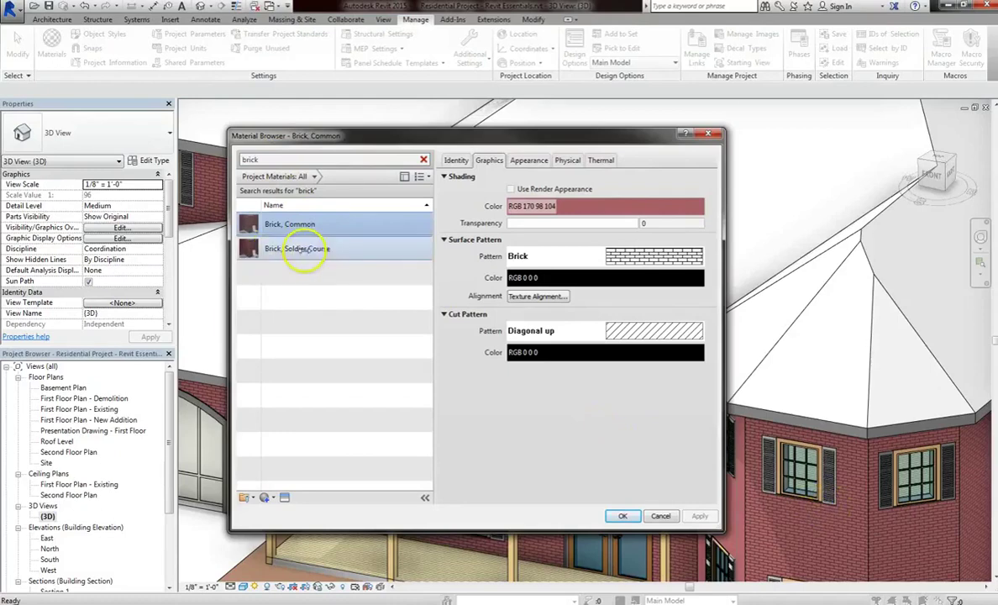
pyautogui.click(303, 249)
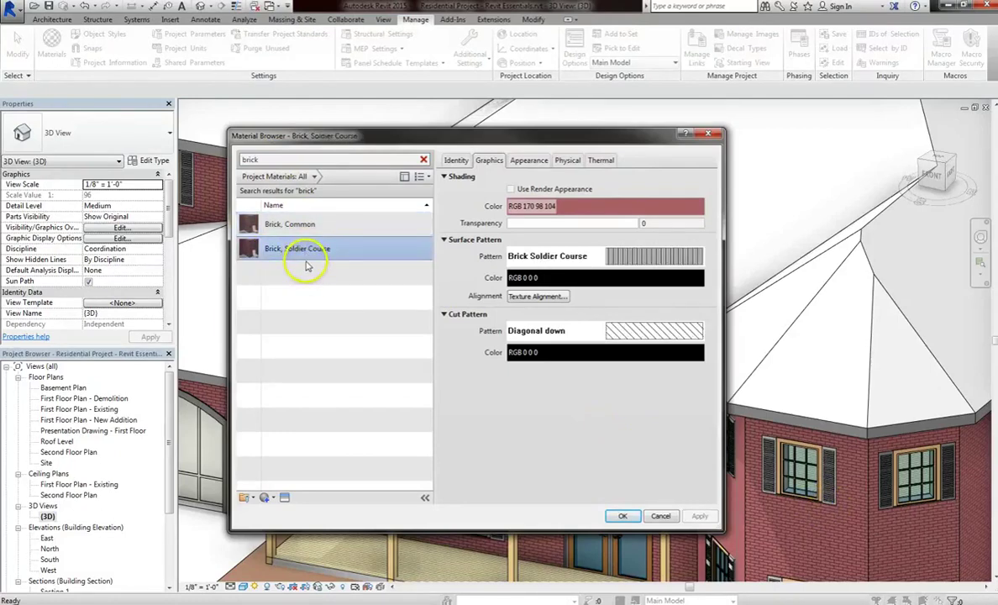
pyautogui.click(324, 234)
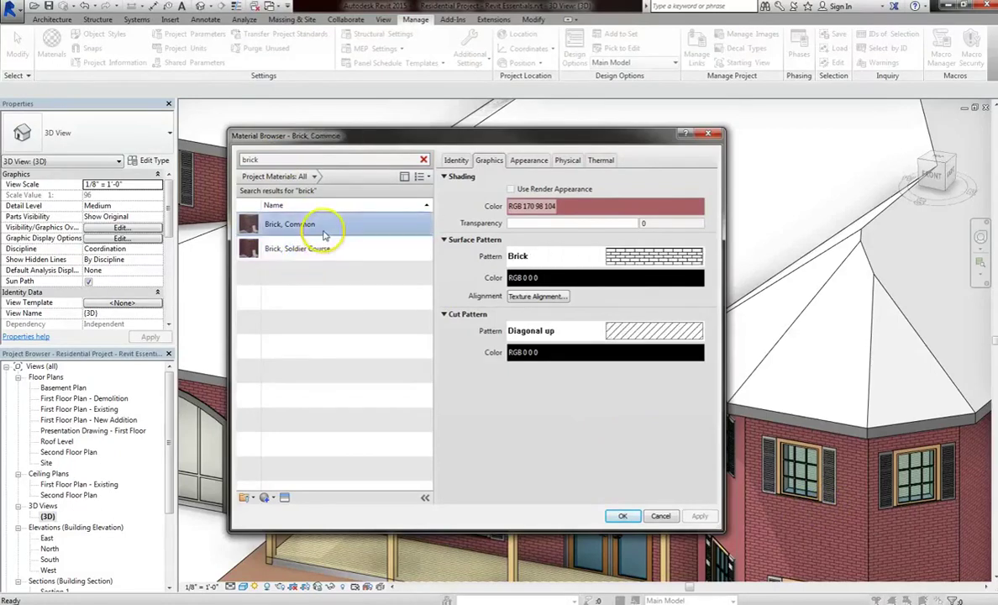
# - Browse Brick, Common's surface fill patterns, clicking Block 8x8 and Brick Soldier Course, toggling Drafting/Model
pyautogui.click(544, 254)
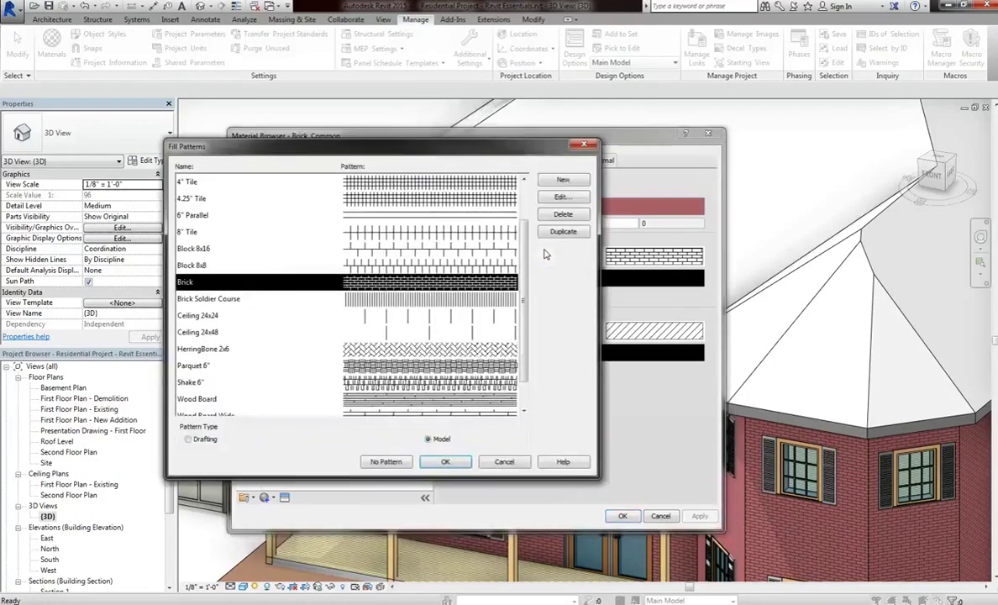
pyautogui.click(583, 145)
pyautogui.click(621, 266)
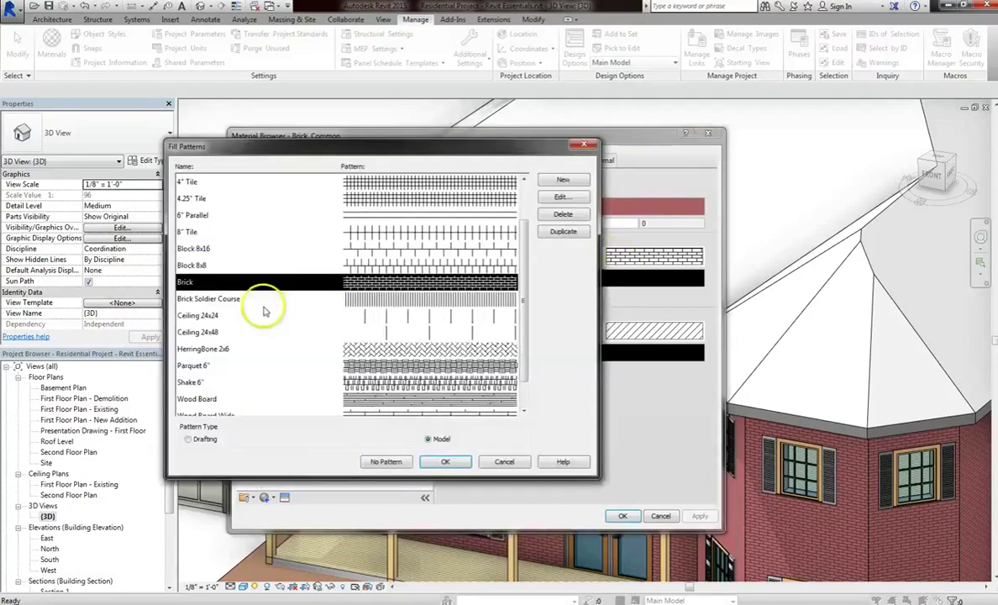
pyautogui.click(201, 265)
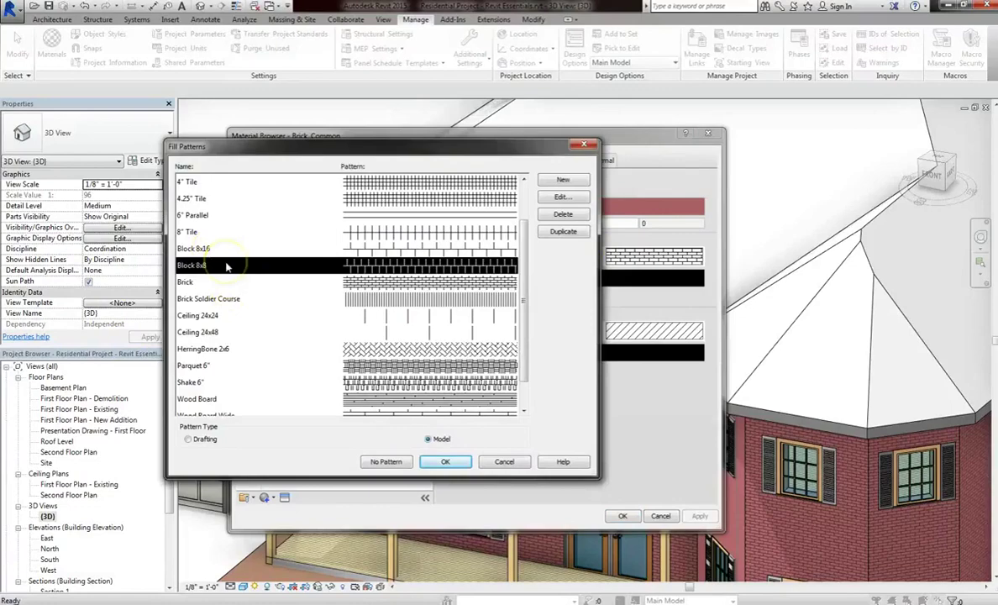
pyautogui.click(252, 297)
pyautogui.scroll(-2, 276, 338)
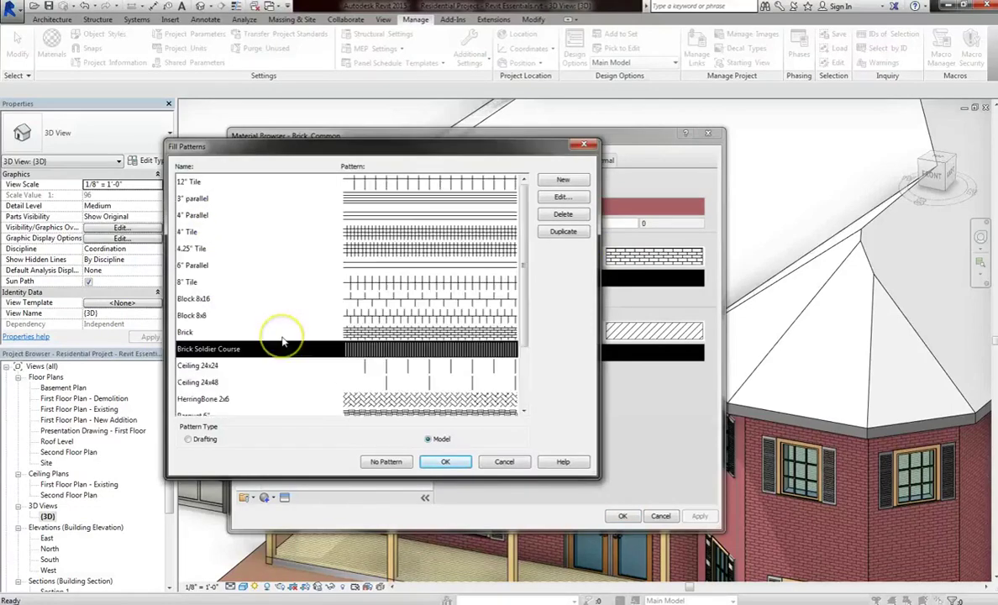
pyautogui.scroll(-2, 290, 383)
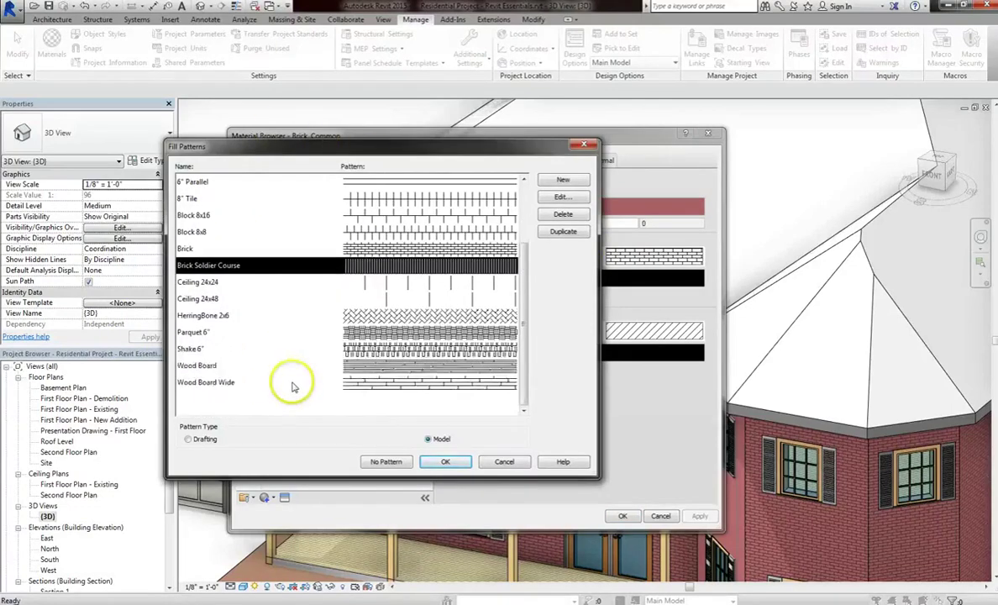
pyautogui.click(189, 439)
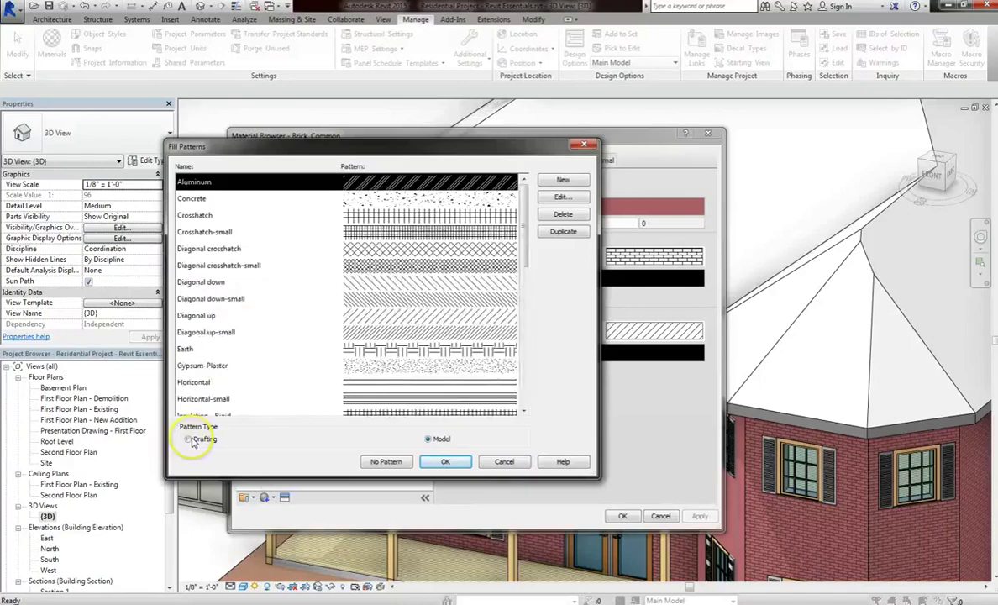
pyautogui.click(435, 440)
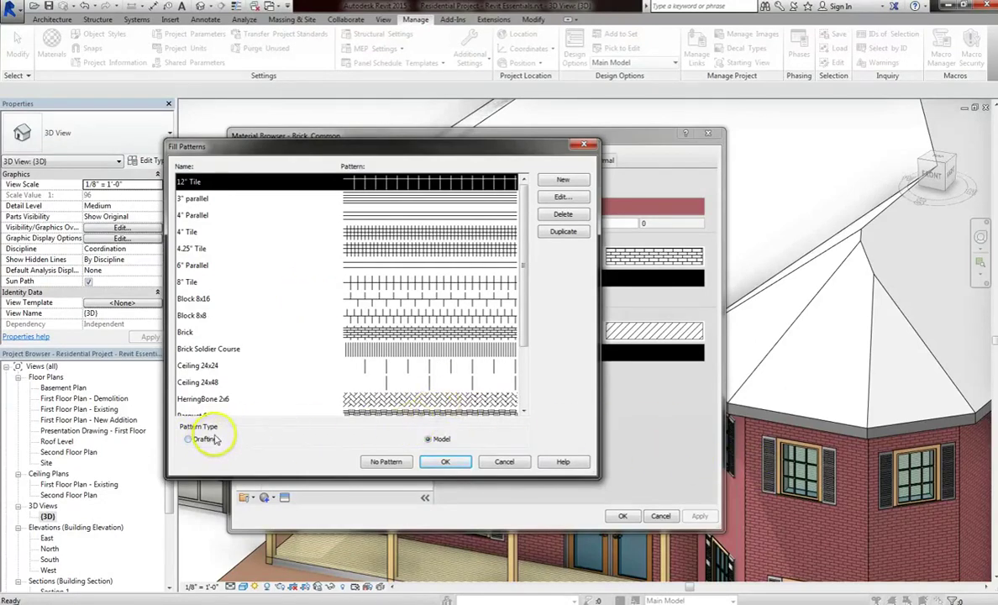
# - Toggle between Drafting and Model patterns, clicking Ceiling 24x24 and Crosshatch, ending on Model
pyautogui.click(188, 439)
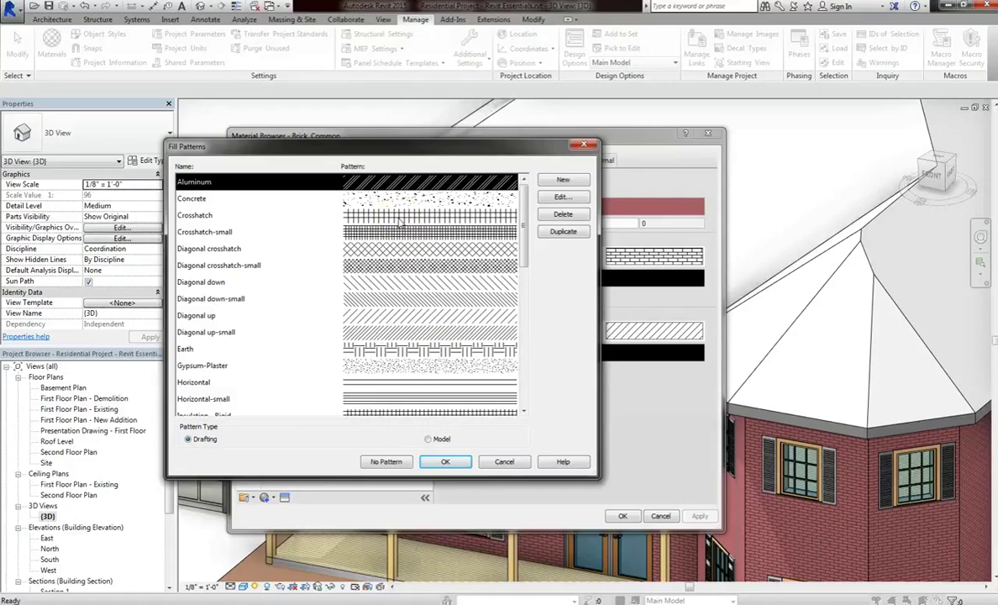
pyautogui.click(429, 439)
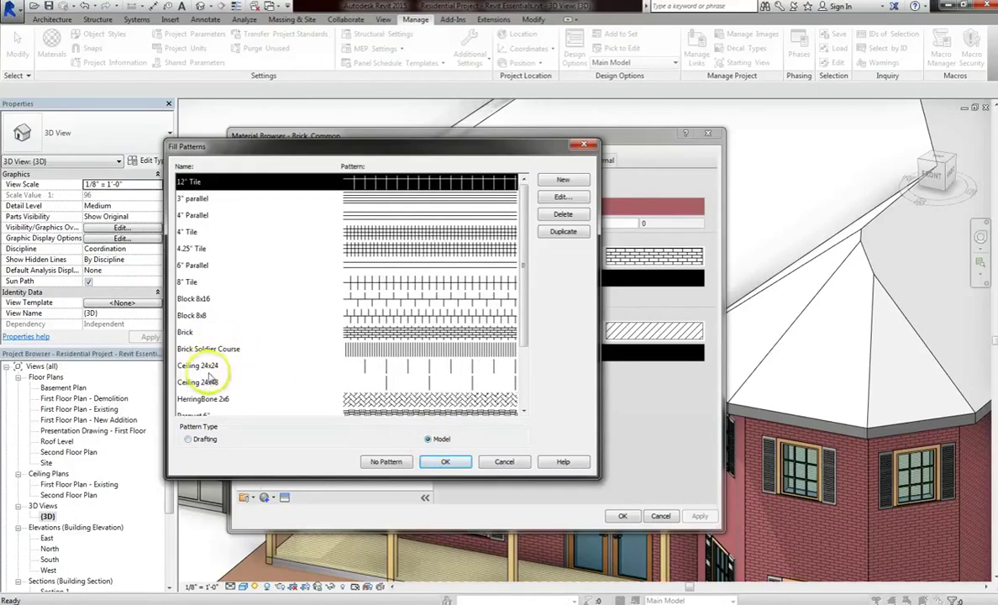
pyautogui.click(214, 368)
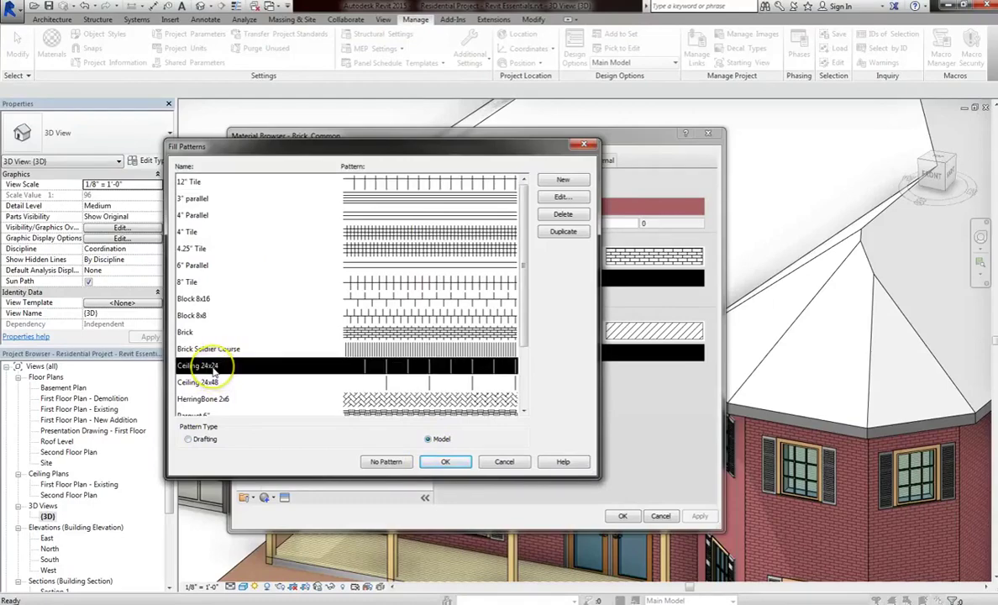
pyautogui.click(200, 439)
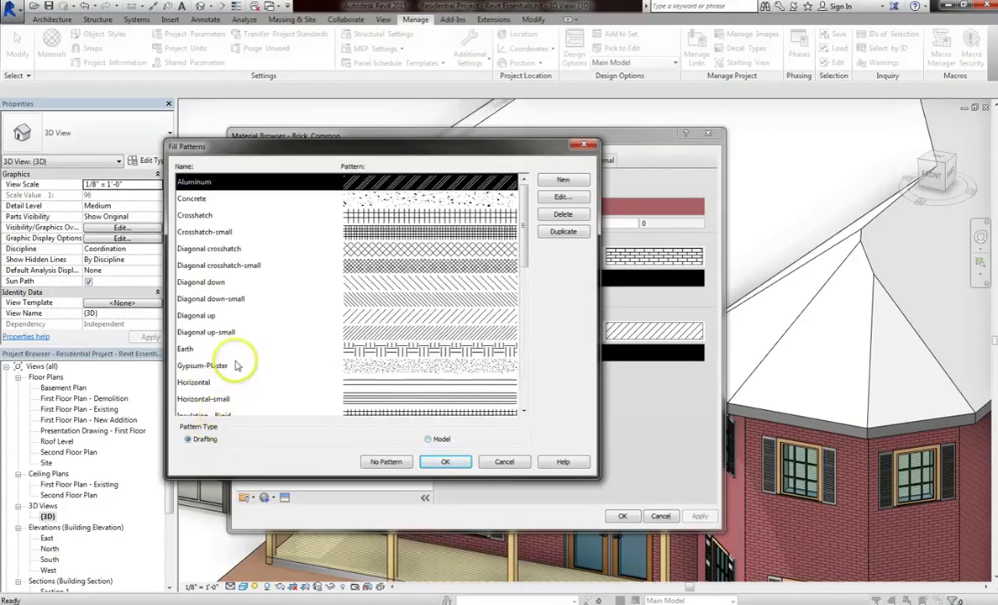
pyautogui.click(239, 215)
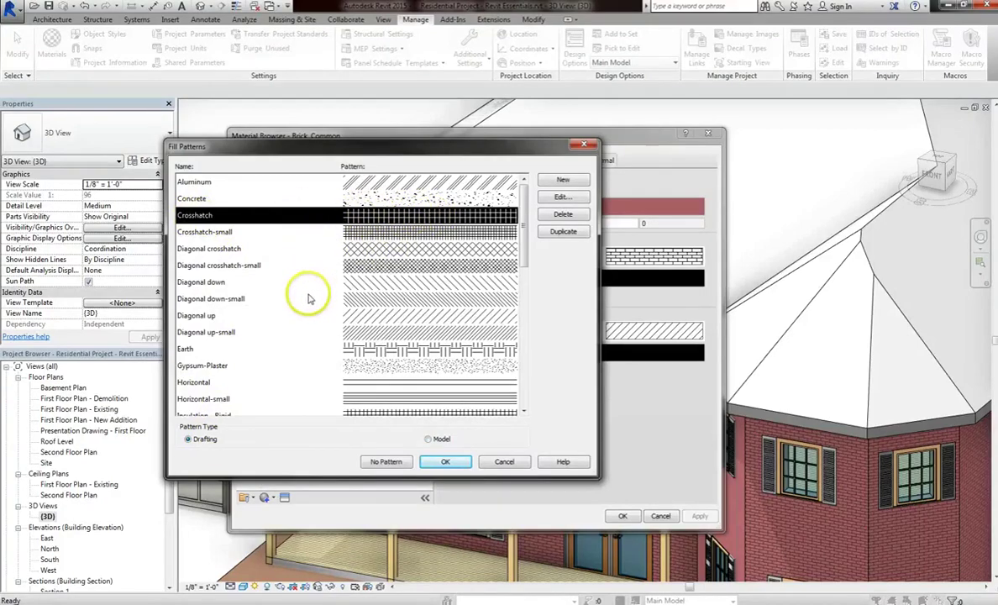
pyautogui.click(436, 442)
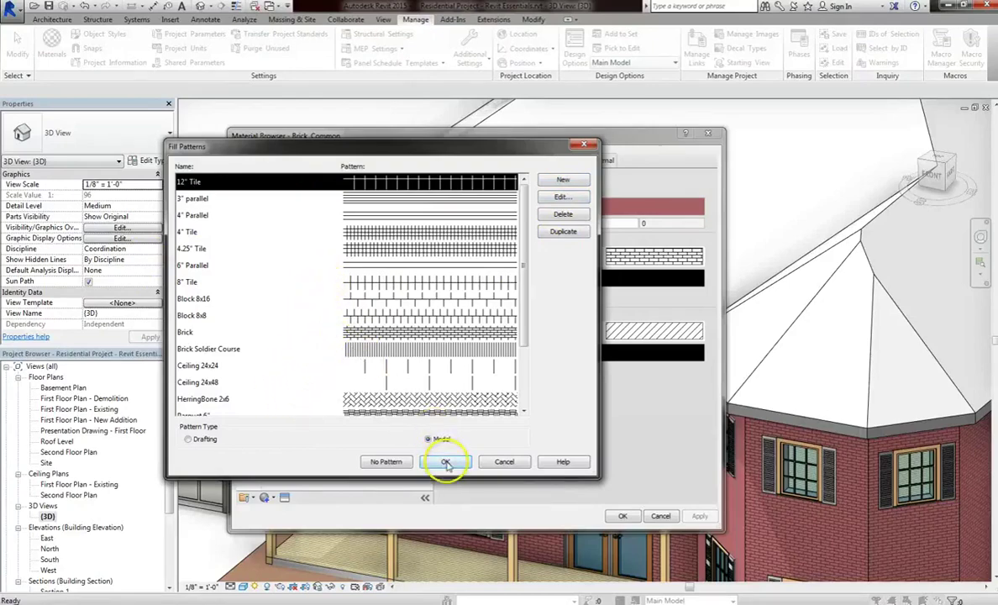
# - Cancel the pattern list and set the surface pattern colour to bright green RGB 108 255 66
pyautogui.click(512, 466)
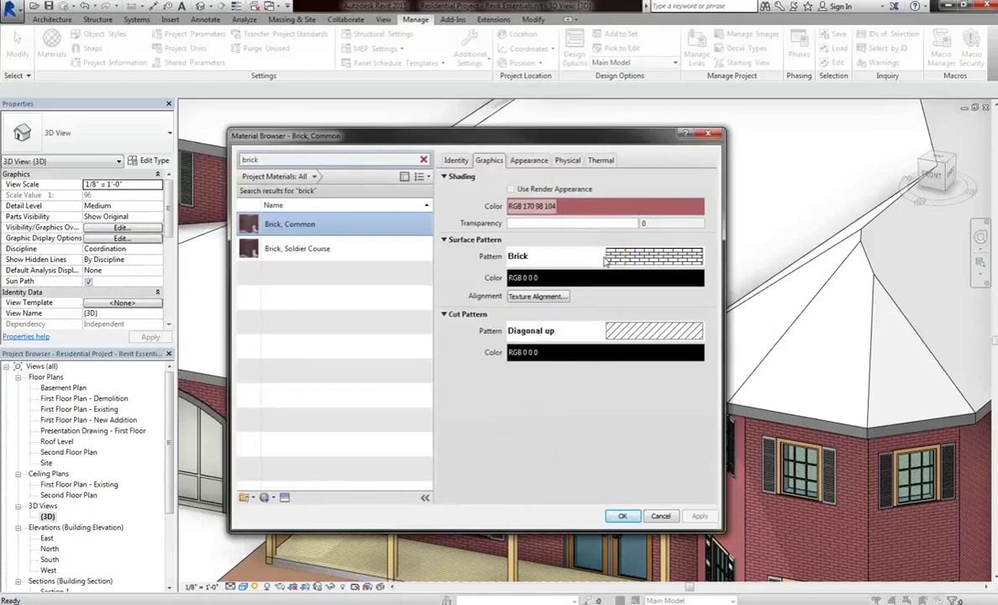
pyautogui.click(586, 283)
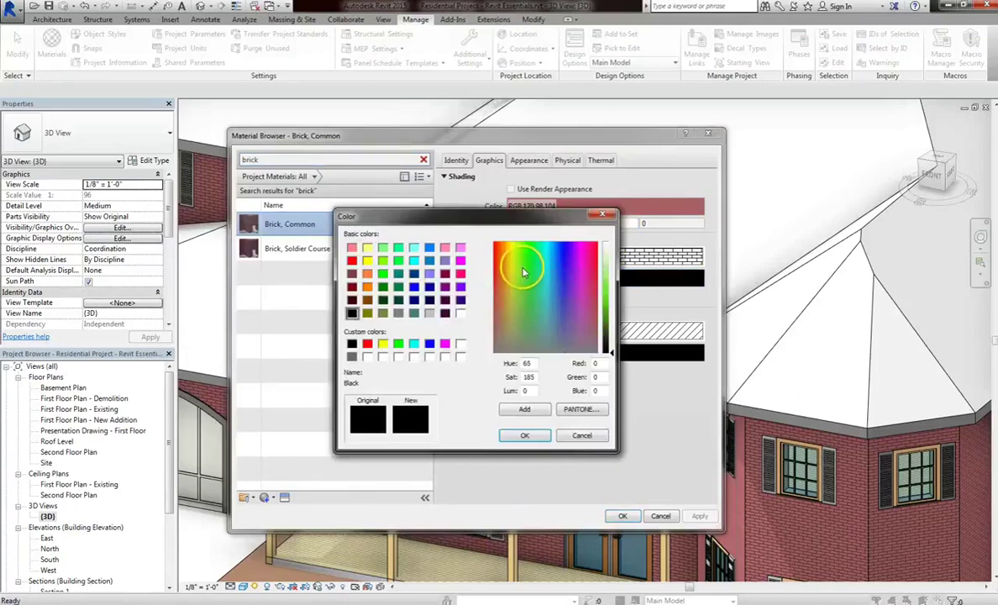
pyautogui.click(524, 245)
pyautogui.click(607, 280)
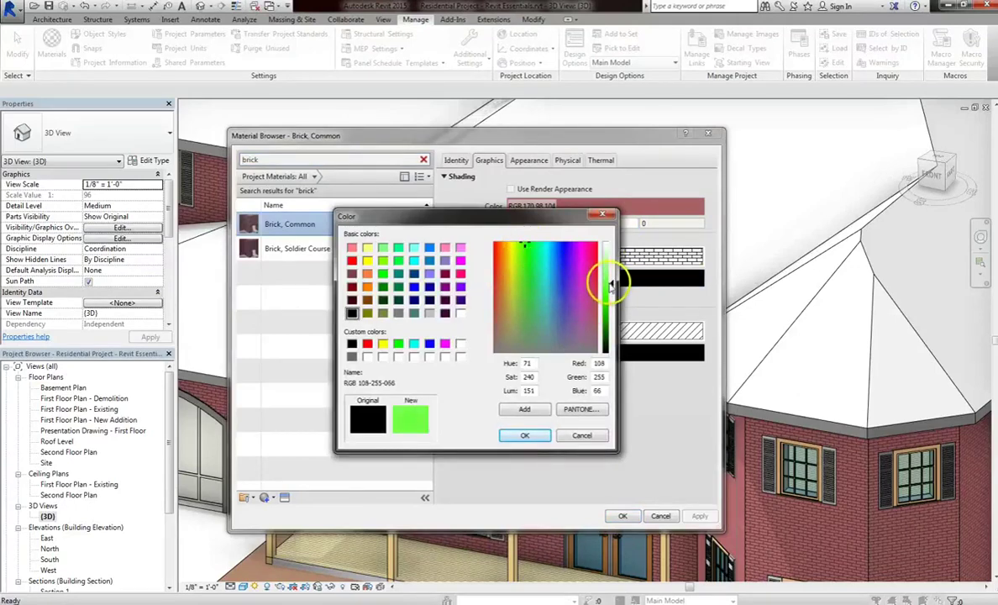
pyautogui.click(524, 435)
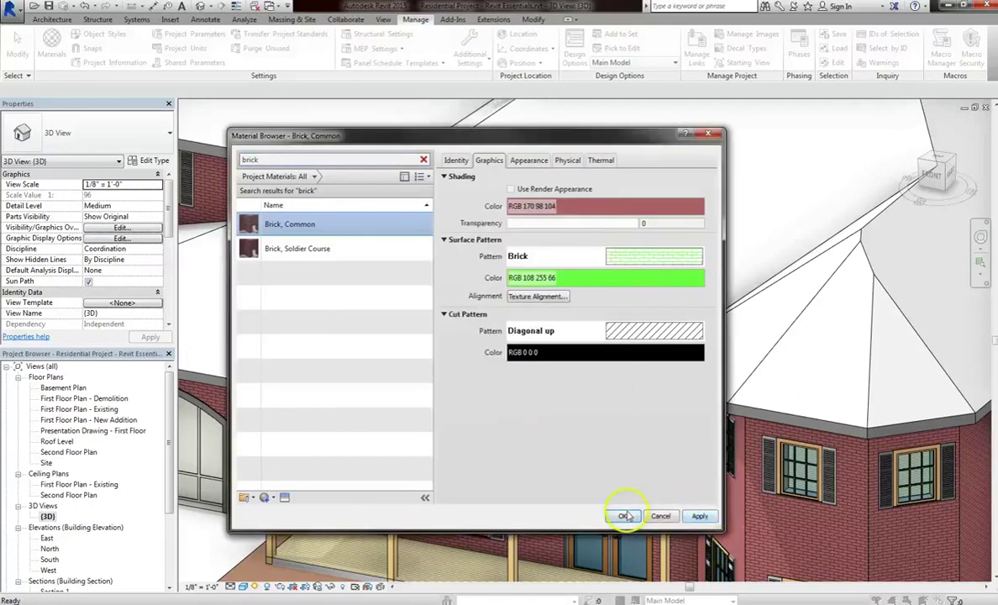
pyautogui.click(700, 515)
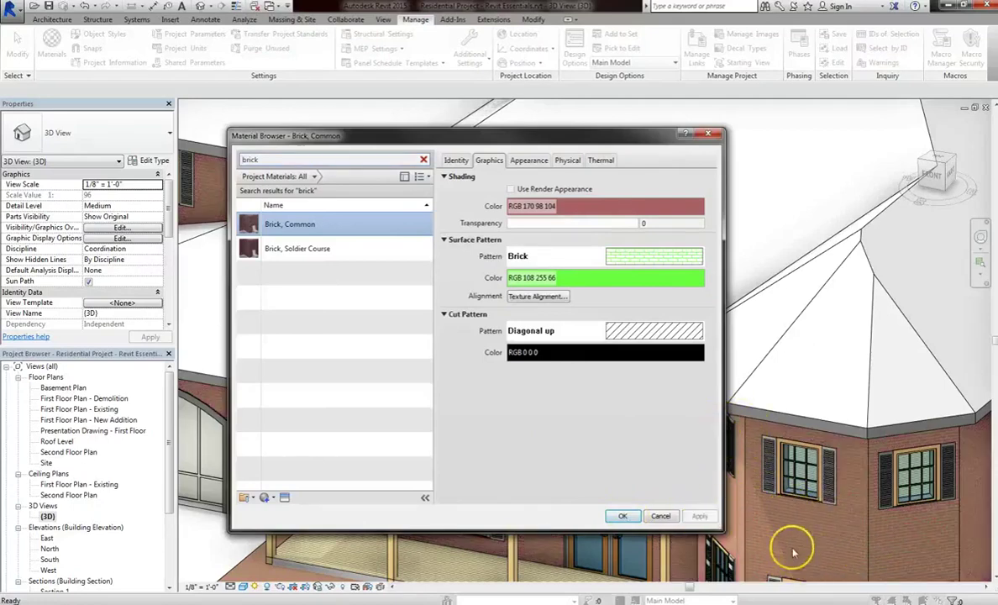
pyautogui.click(570, 282)
# - Return the surface pattern colour to black RGB 0 0 0 and leave the Diagonal up cut pattern unchanged
pyautogui.moveTo(598, 311); pyautogui.dragTo(606, 352)
pyautogui.click(524, 435)
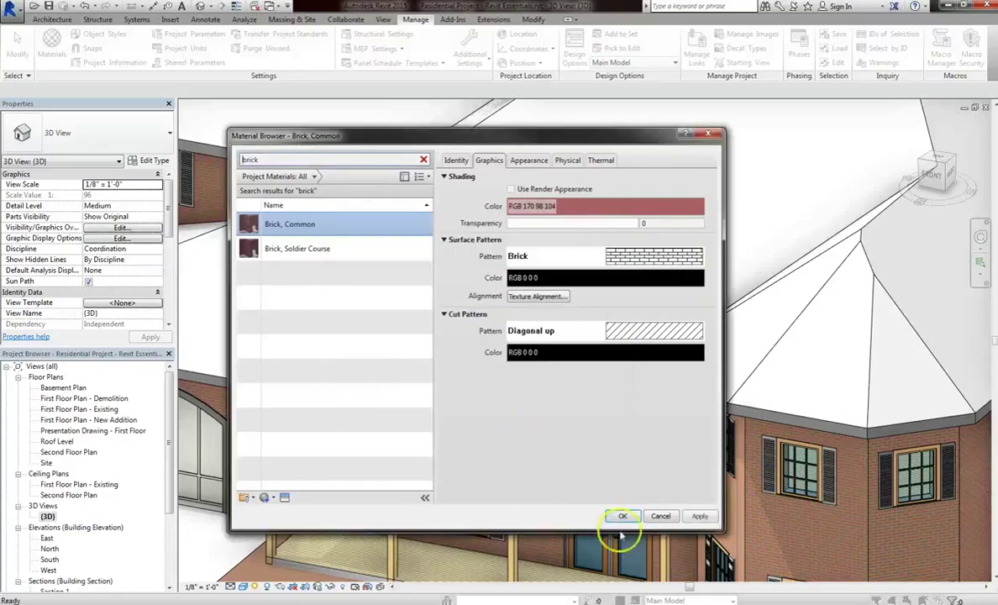
pyautogui.click(699, 517)
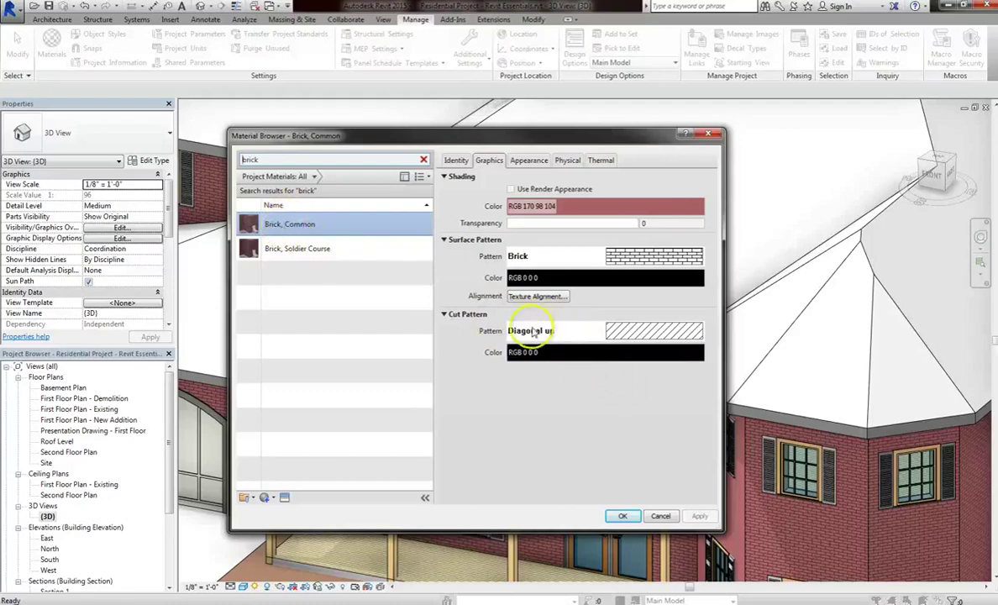
pyautogui.click(642, 329)
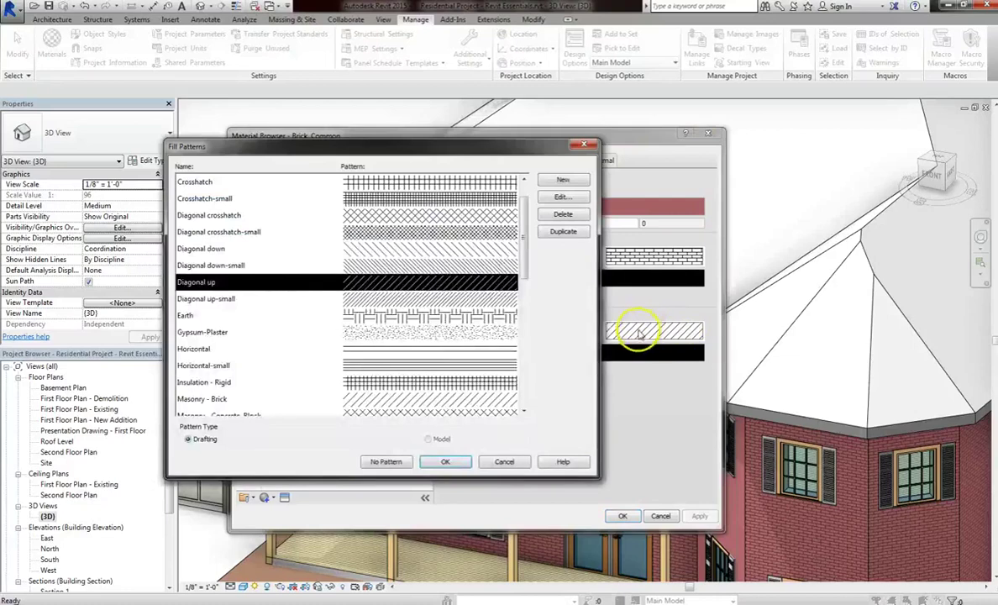
pyautogui.click(495, 463)
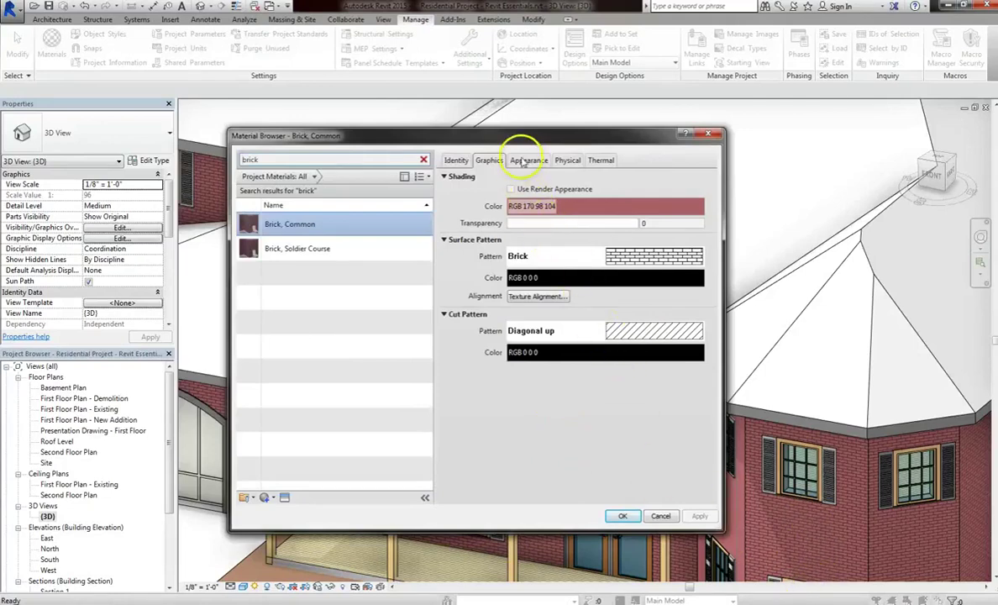
pyautogui.click(456, 161)
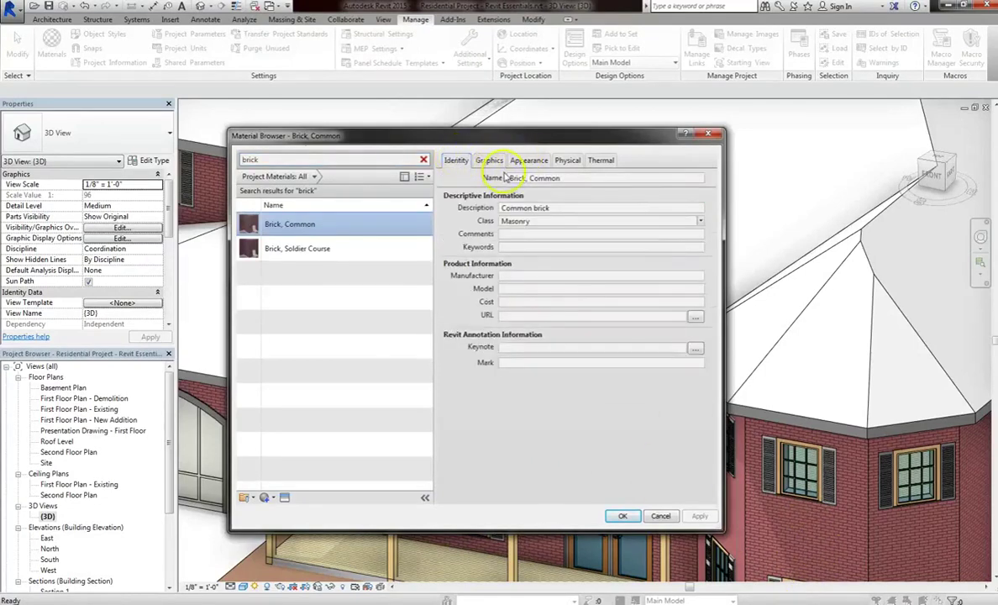
pyautogui.click(527, 207)
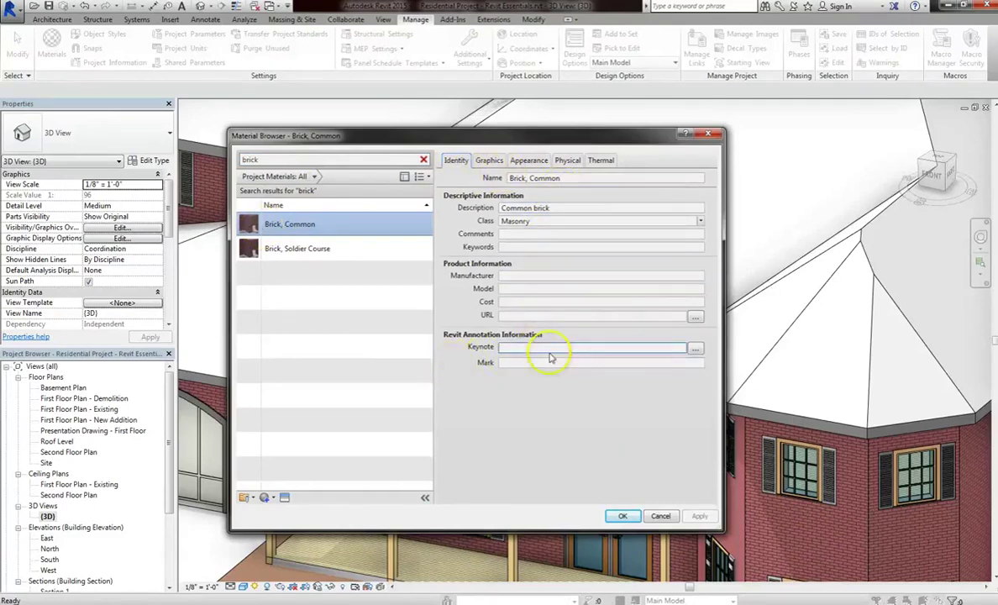
pyautogui.click(487, 160)
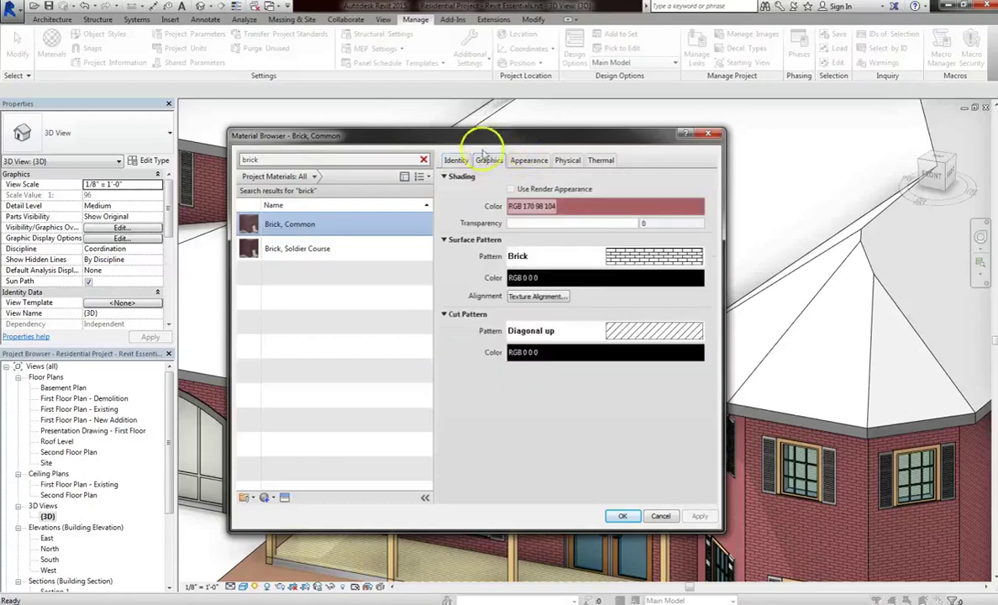
# - Show Brick, Common's appearance asset and preview its Brick_Non_Uniform_Running_Burgundy.png texture
pyautogui.click(527, 162)
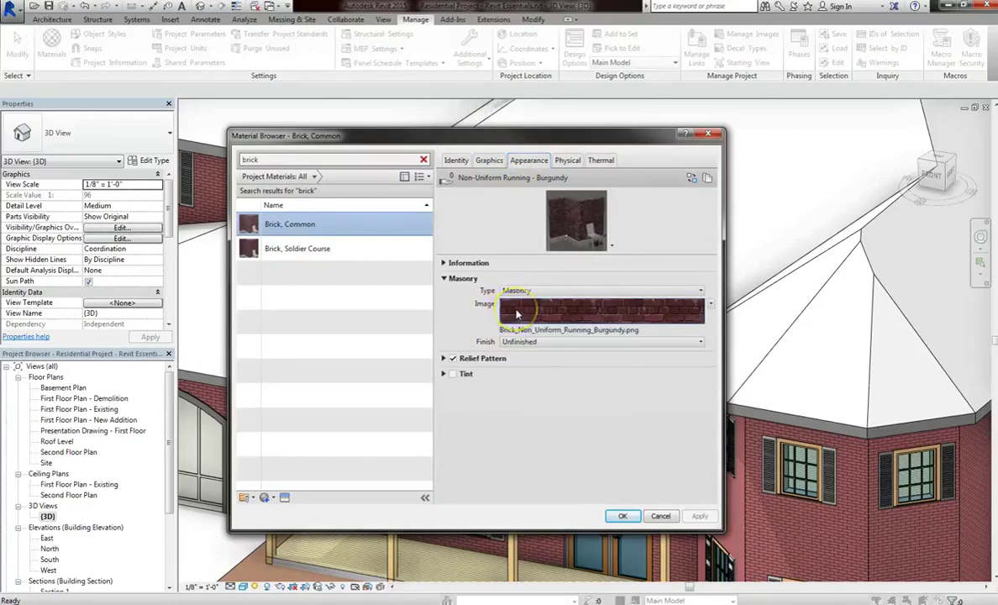
pyautogui.moveTo(517, 313)
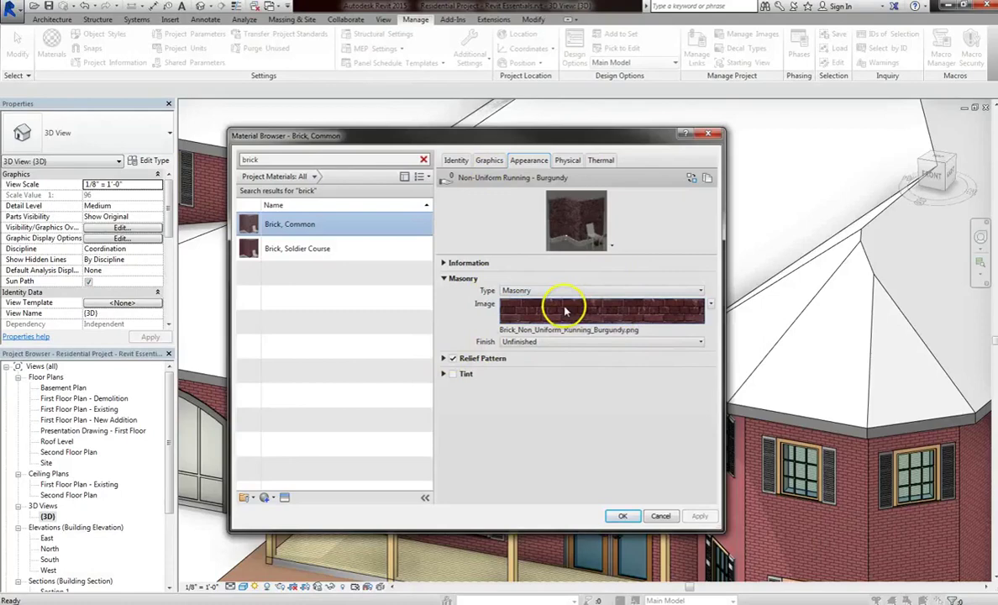
pyautogui.click(571, 160)
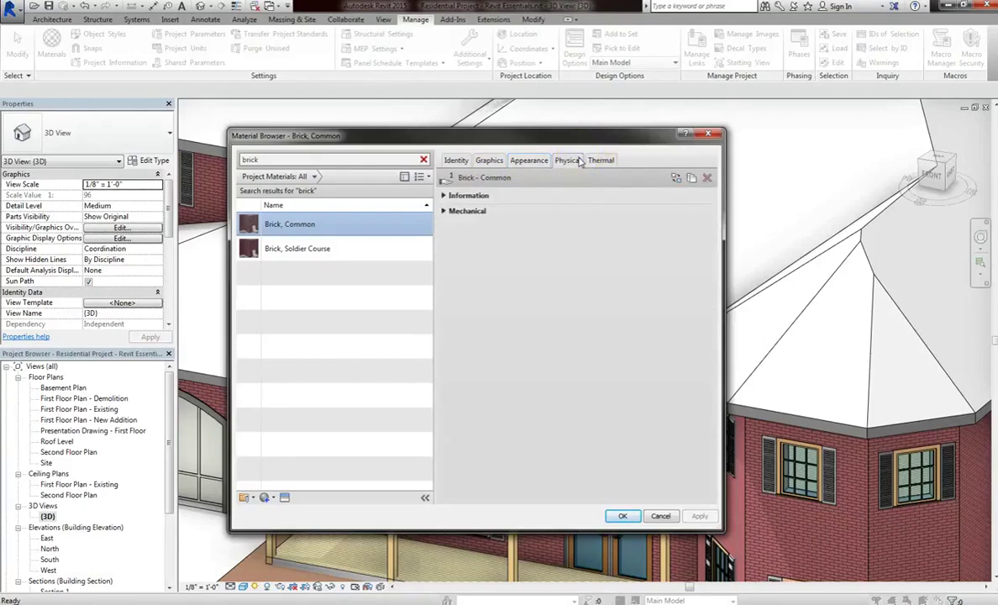
pyautogui.click(443, 195)
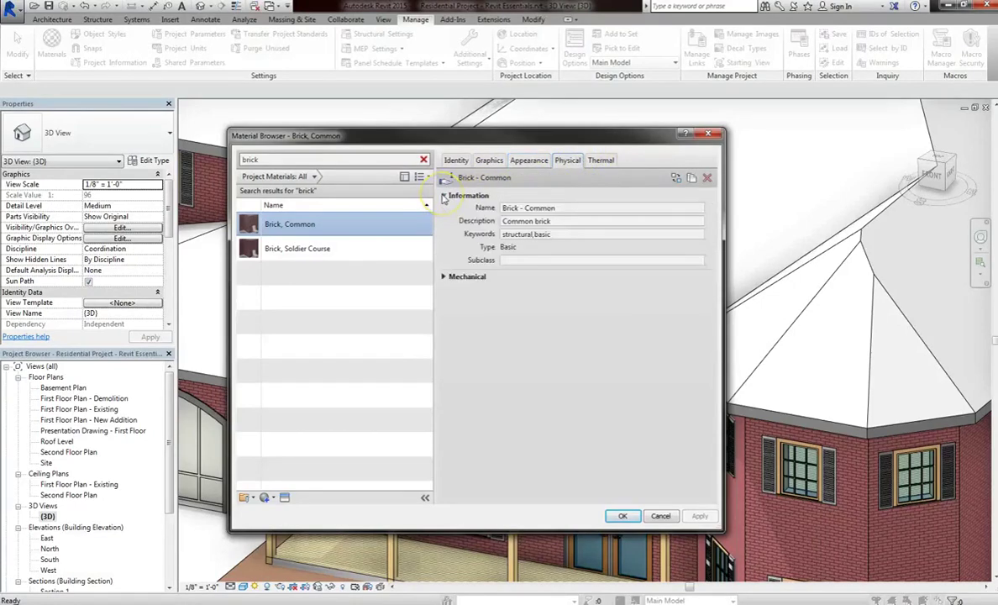
pyautogui.click(443, 277)
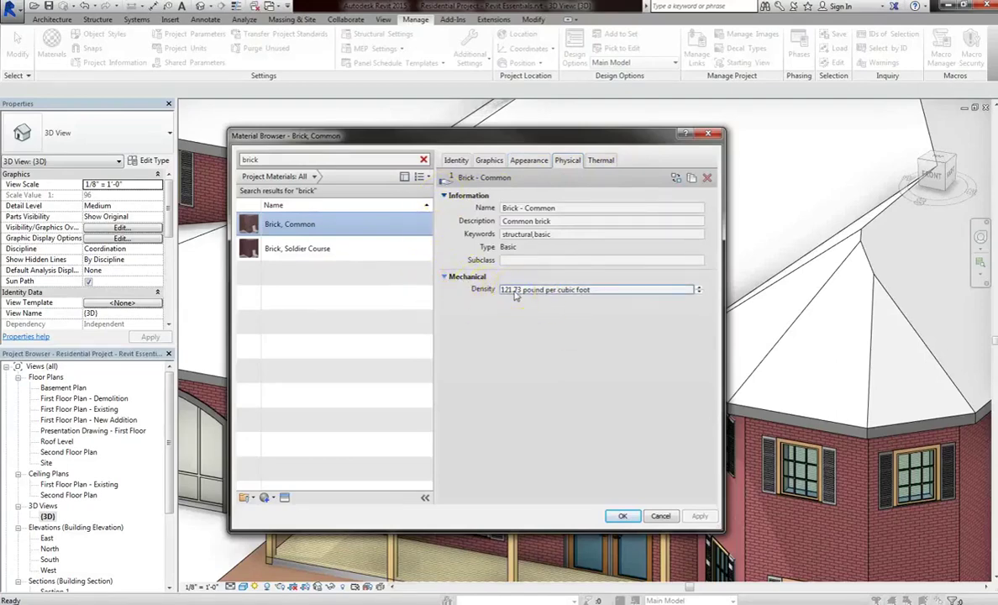
pyautogui.click(602, 289)
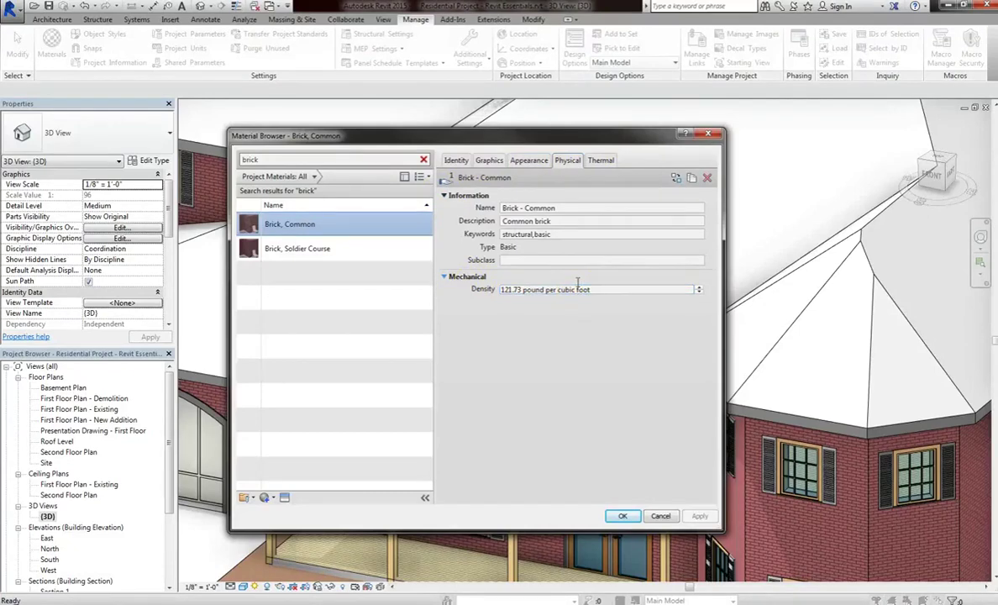
pyautogui.click(528, 291)
# - Review the Appearance, Physical and Thermal (Brick - Mediumweight) tabs, then clear the 'brick' search
pyautogui.click(527, 160)
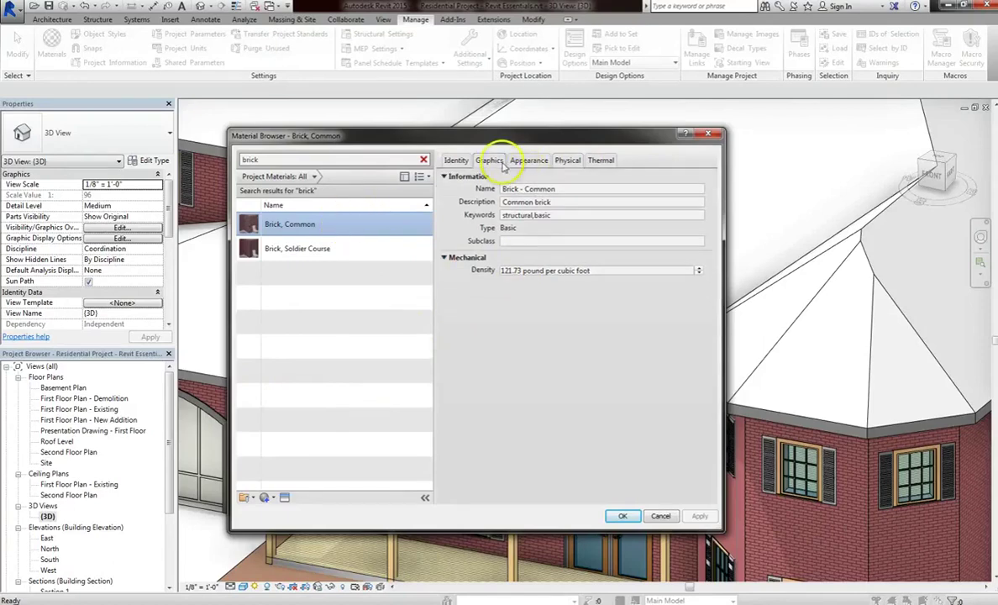
pyautogui.click(567, 160)
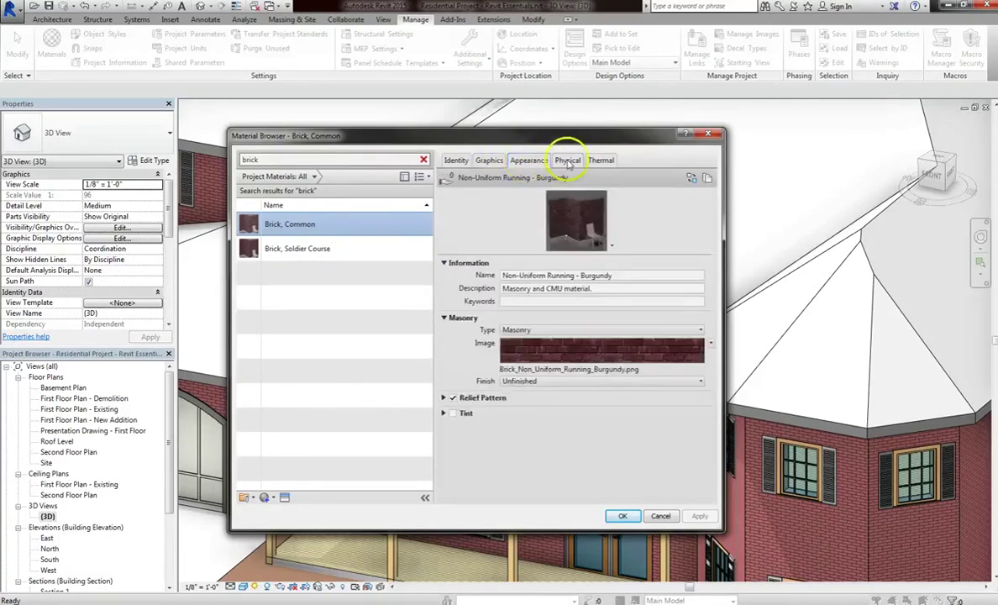
pyautogui.click(555, 289)
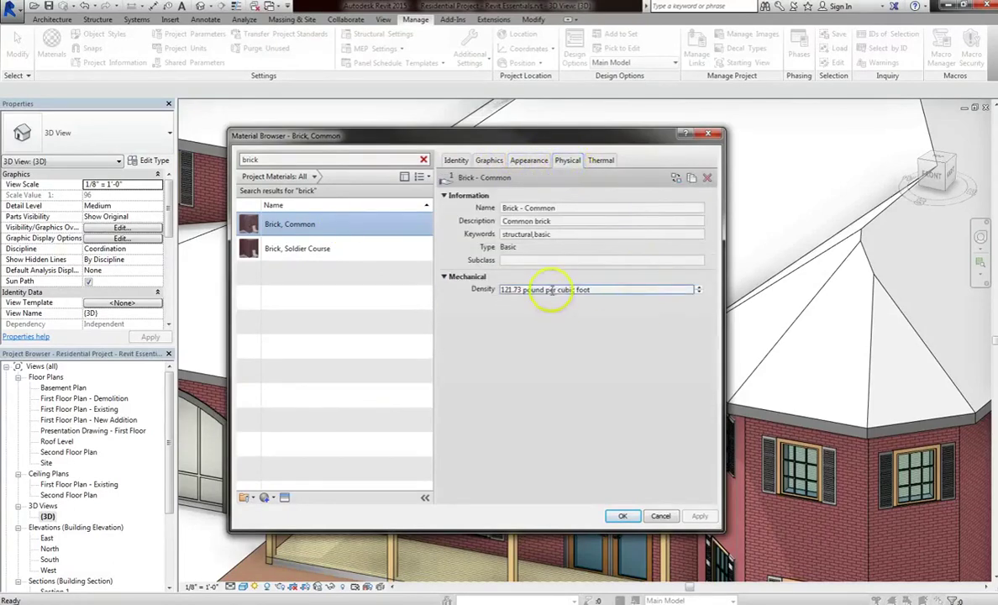
pyautogui.click(600, 160)
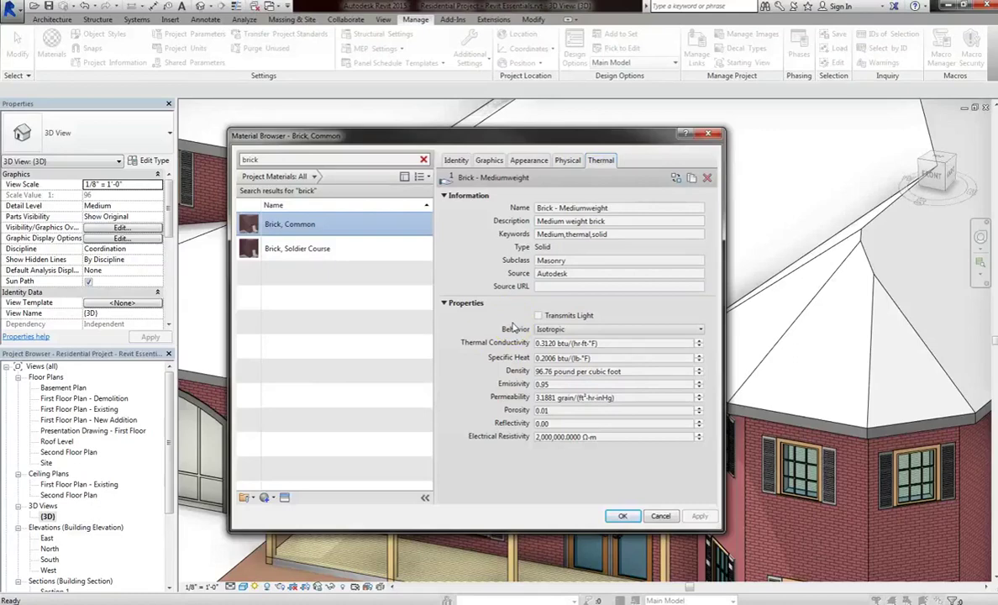
pyautogui.click(580, 410)
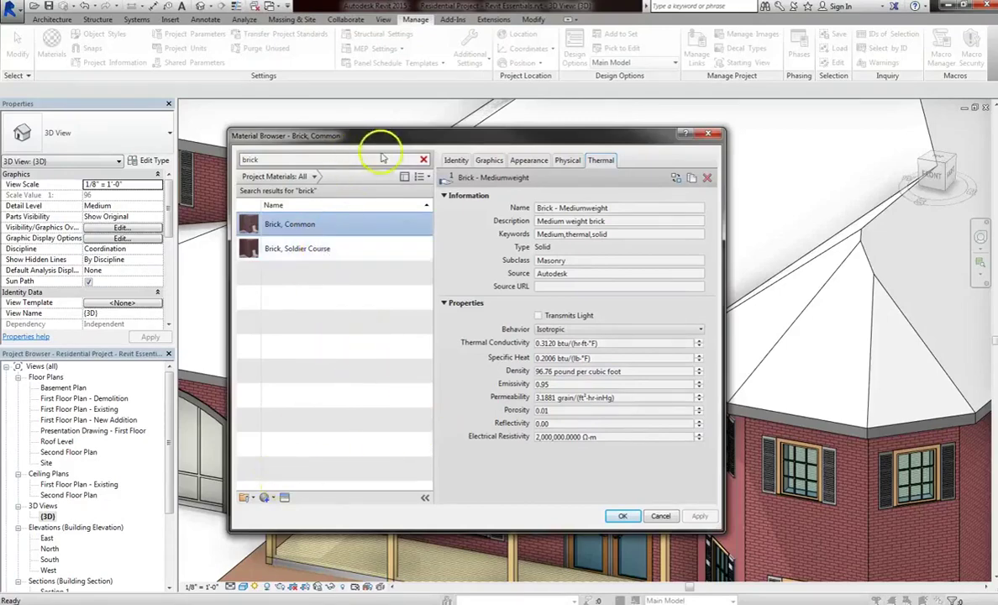
pyautogui.click(424, 160)
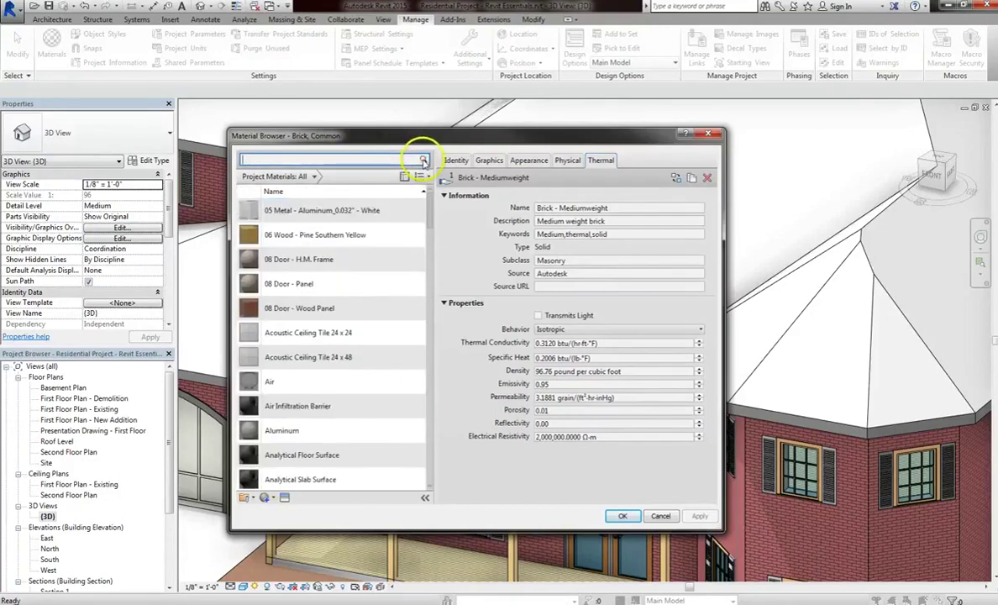
# - Open the Asset Browser, move the Material Browser aside, and browse Ceramic, Flooring and Glass assets
pyautogui.click(285, 499)
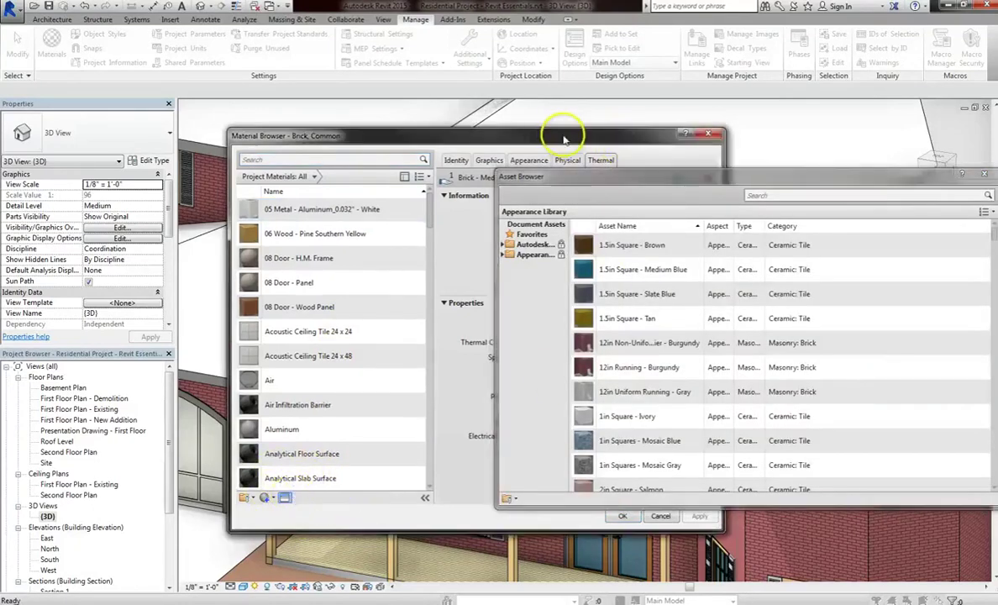
pyautogui.moveTo(564, 137); pyautogui.dragTo(382, 101)
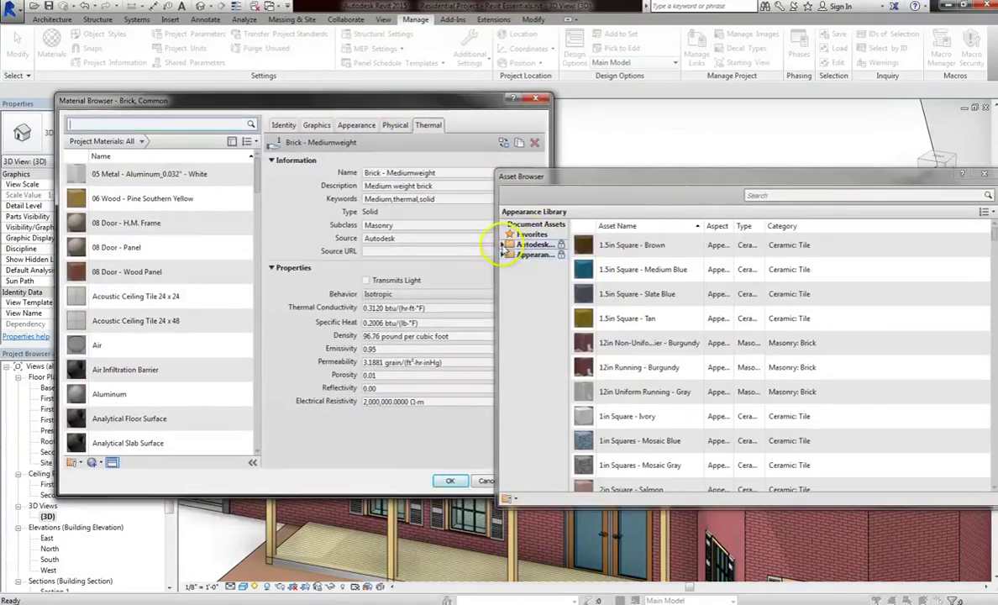
pyautogui.click(502, 244)
pyautogui.click(531, 253)
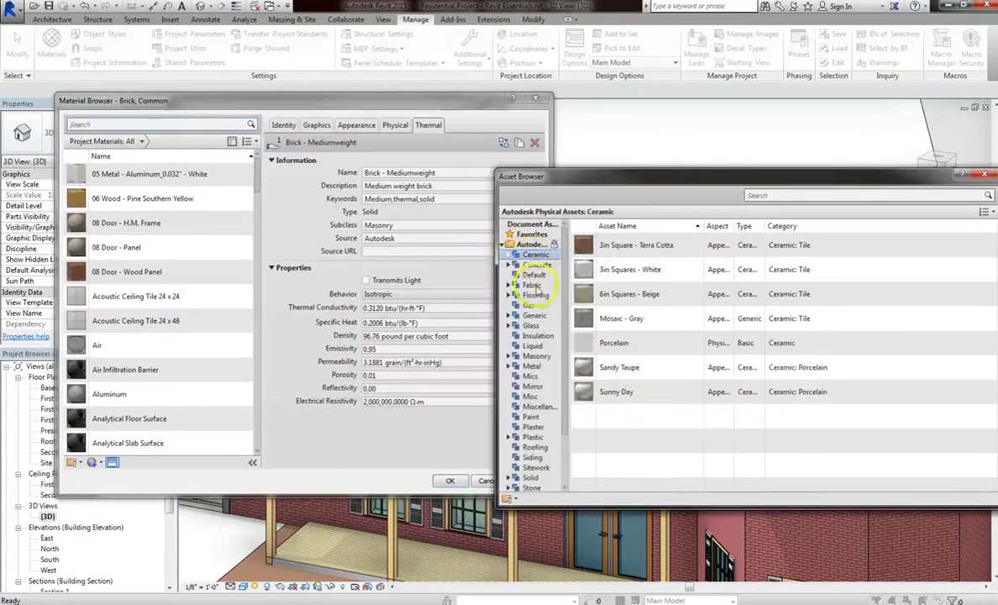
pyautogui.click(535, 296)
pyautogui.click(532, 325)
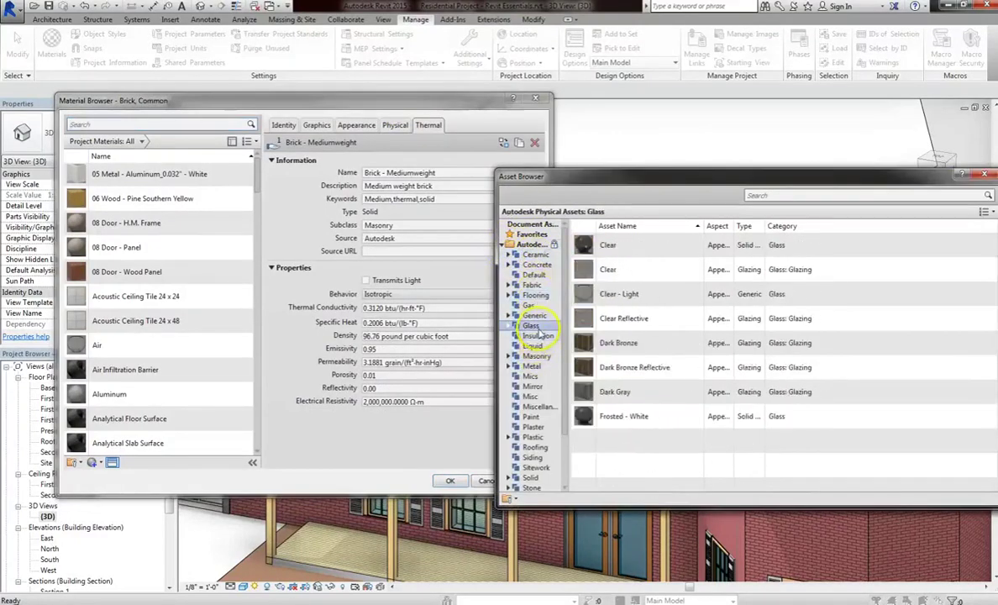
# - Browse Masonry, Metal, Plastic, Sitework (Sand) and Solid assets, then select Air's properties
pyautogui.click(535, 357)
pyautogui.click(531, 366)
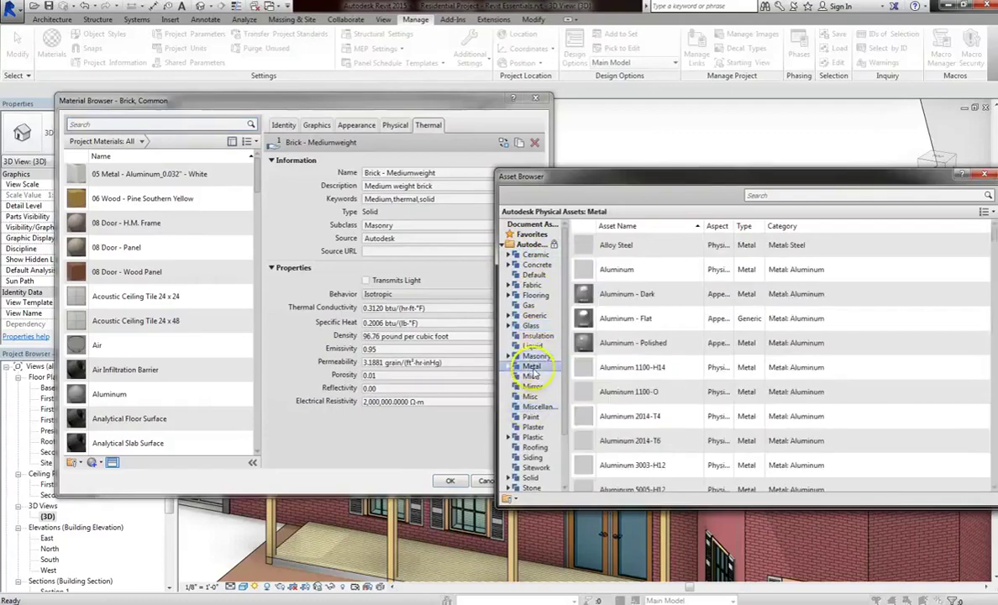
pyautogui.click(533, 437)
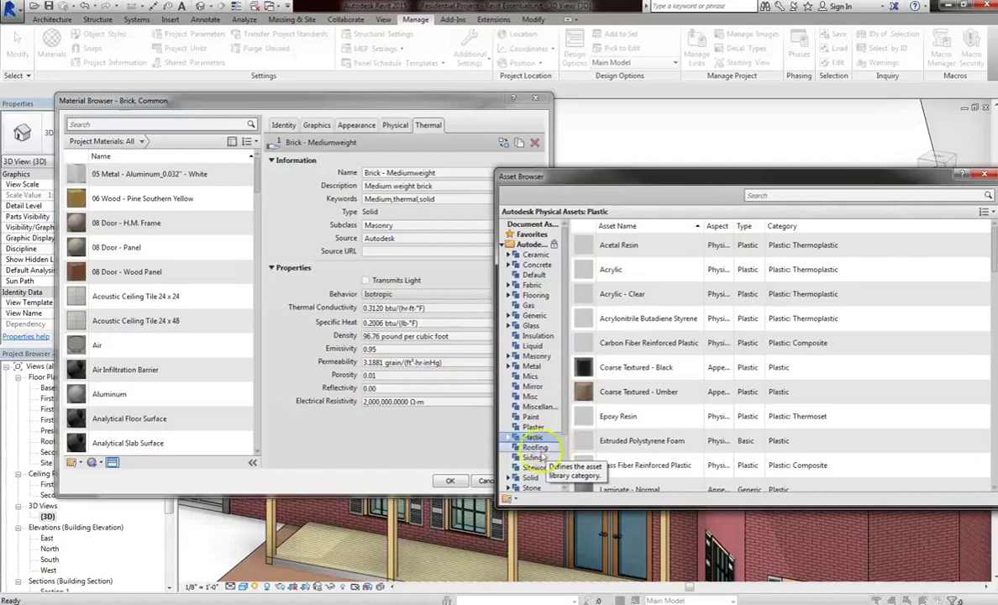
pyautogui.click(534, 465)
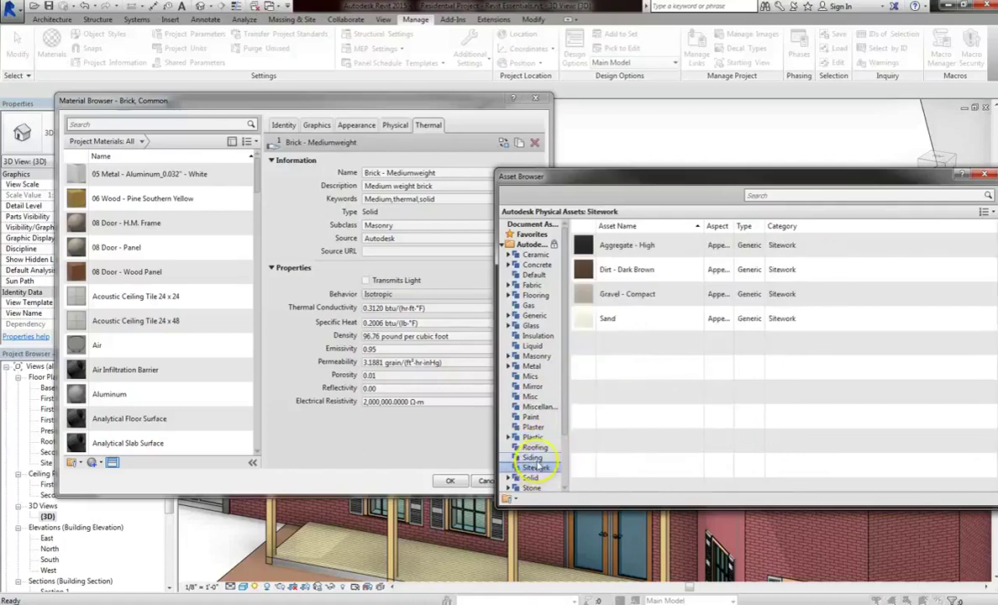
pyautogui.click(682, 318)
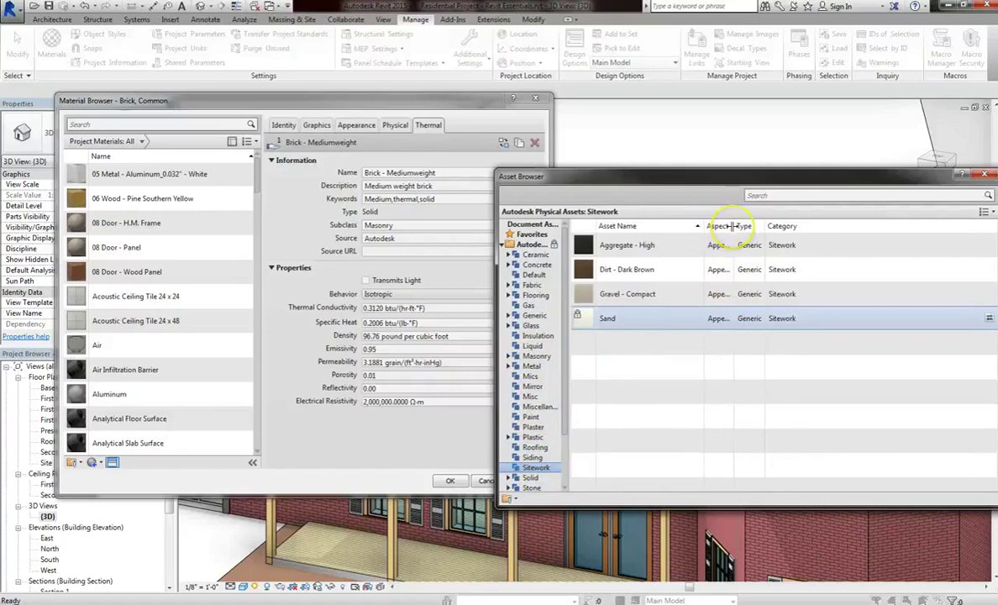
pyautogui.click(530, 477)
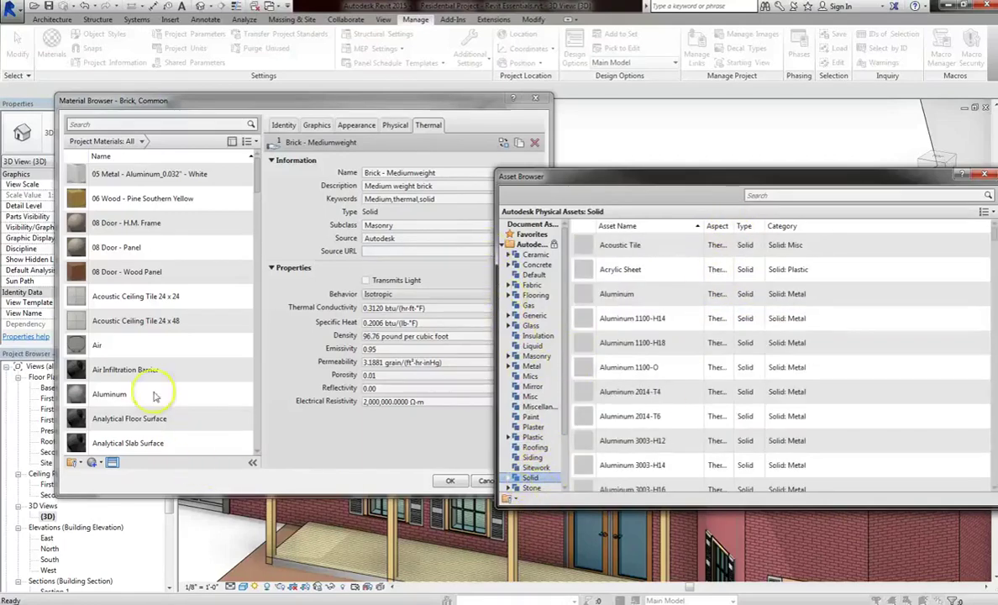
pyautogui.click(191, 347)
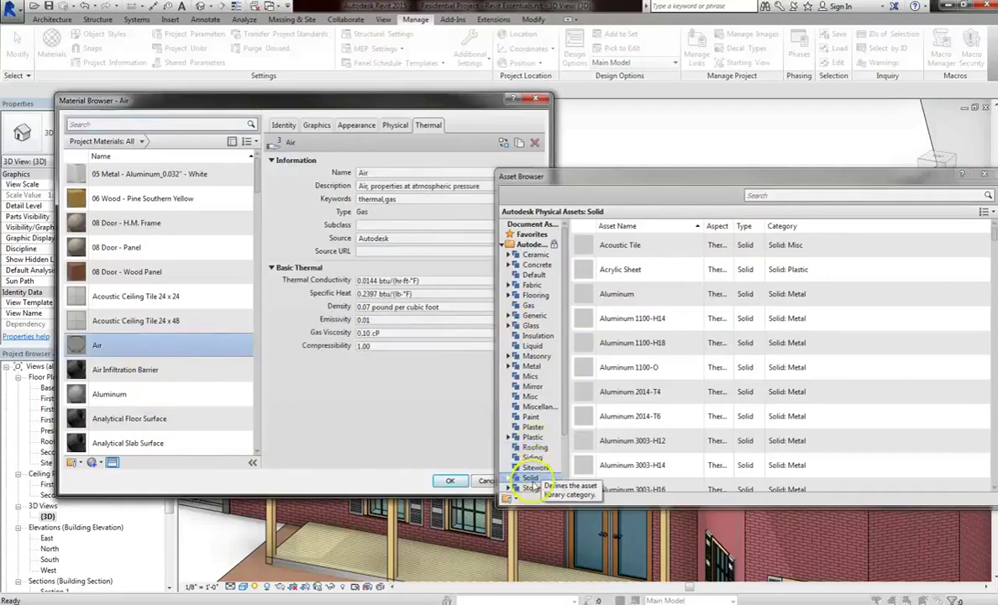
# - Make the Asset Browser taller, collapse and re-expand the Autodesk library, and check the create-material options
pyautogui.moveTo(515, 502); pyautogui.dragTo(534, 583)
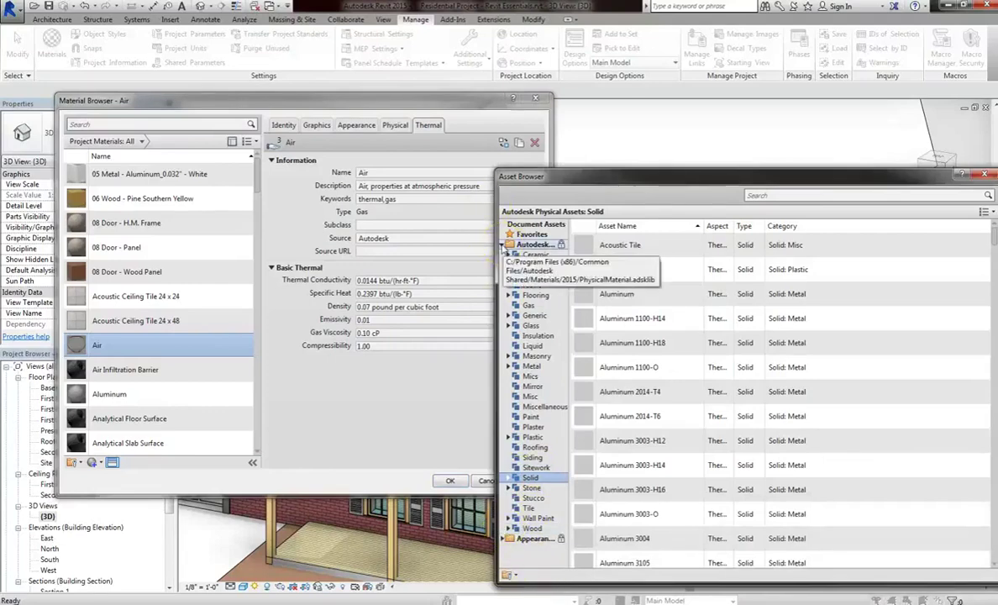
pyautogui.click(502, 244)
pyautogui.click(94, 461)
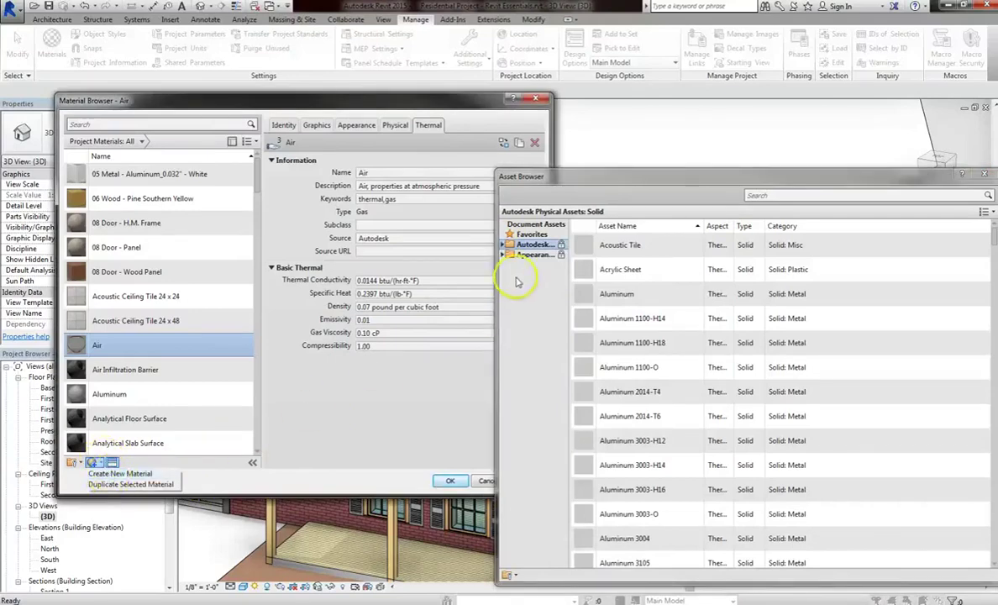
pyautogui.click(503, 245)
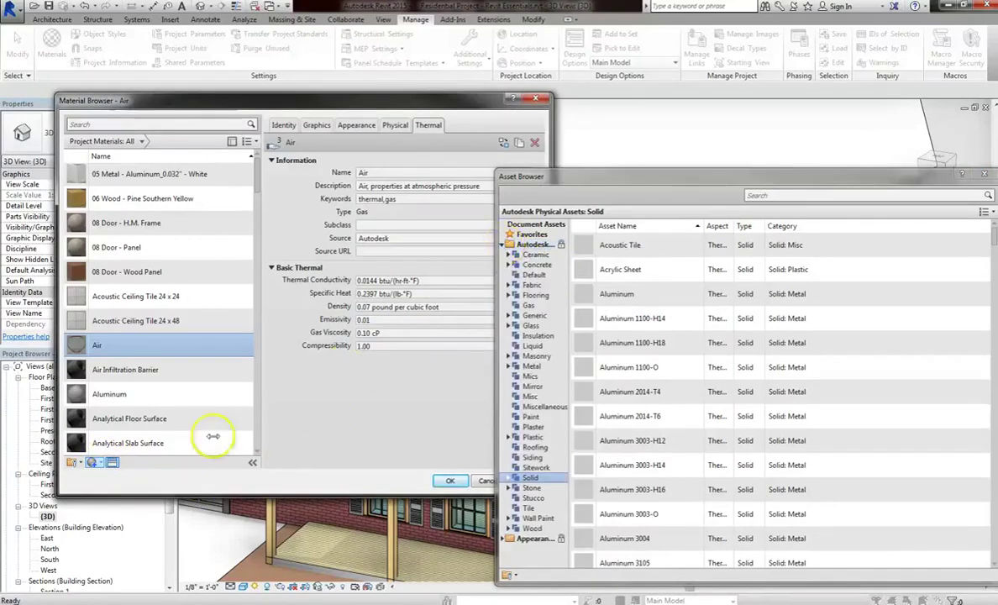